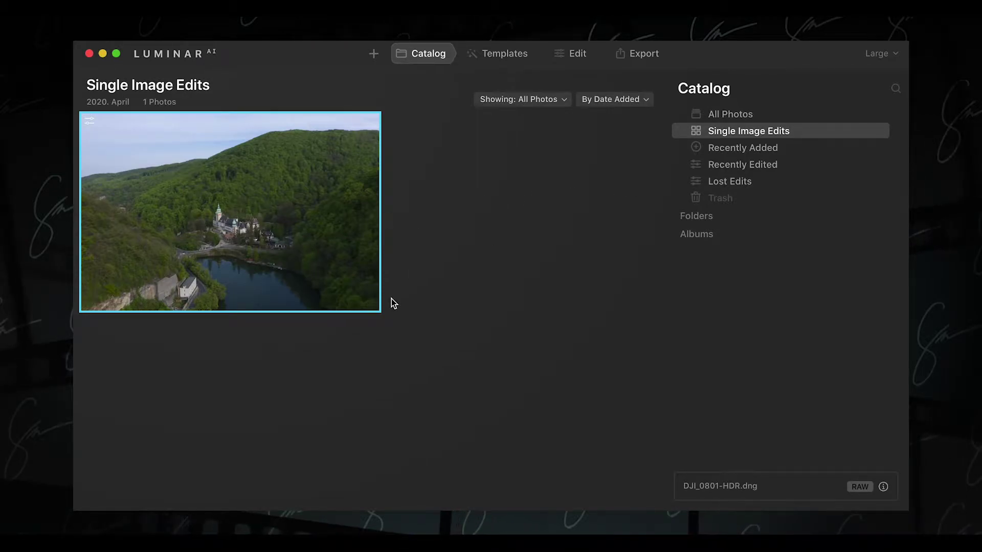
Step: Keep large thumbnails and open the castle photo in the Templates view
left_click(878, 54)
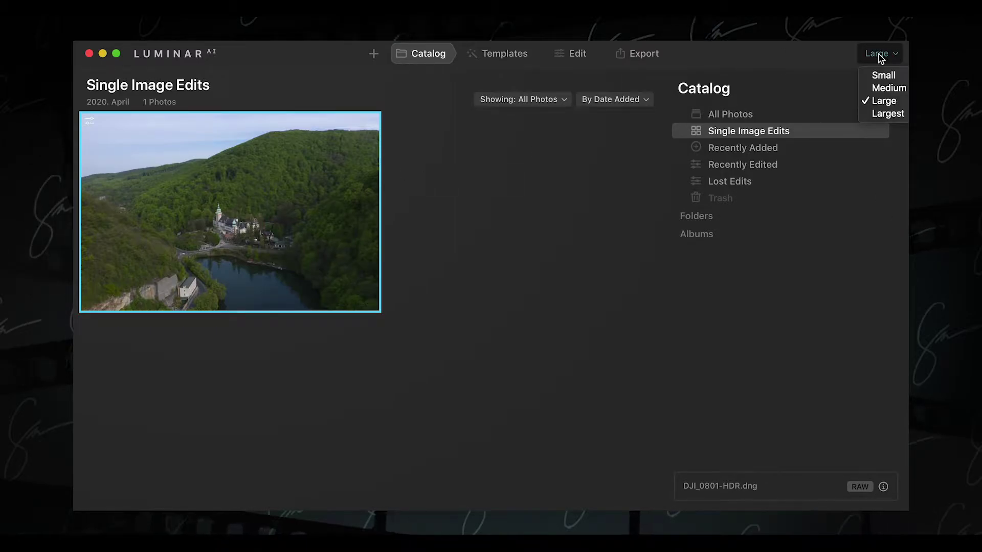
left_click(801, 60)
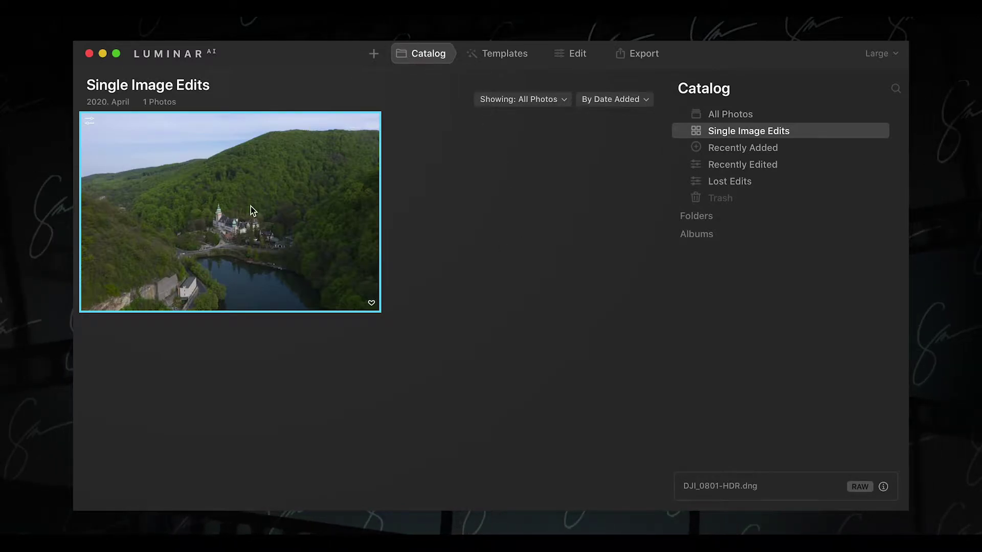
mouse_move(230, 212)
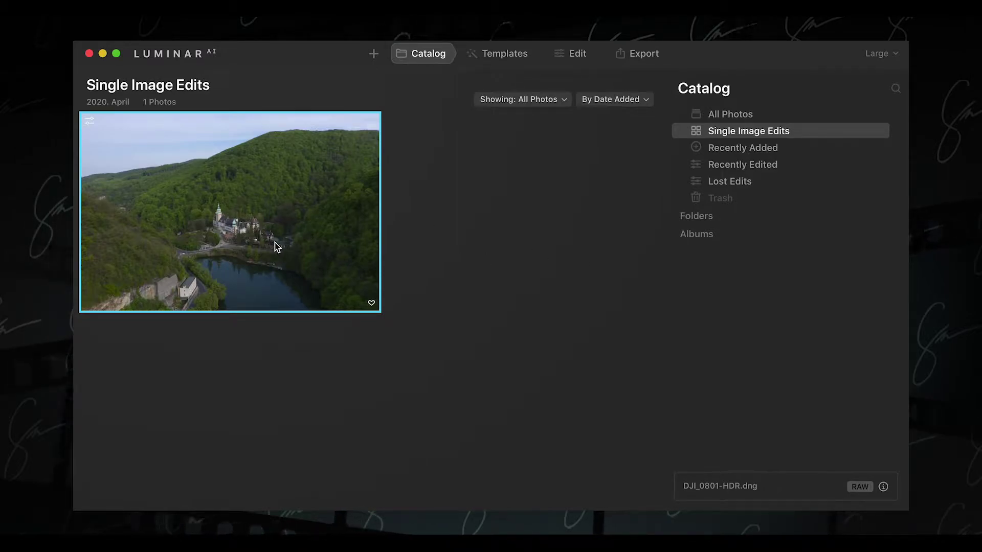
left_click(504, 53)
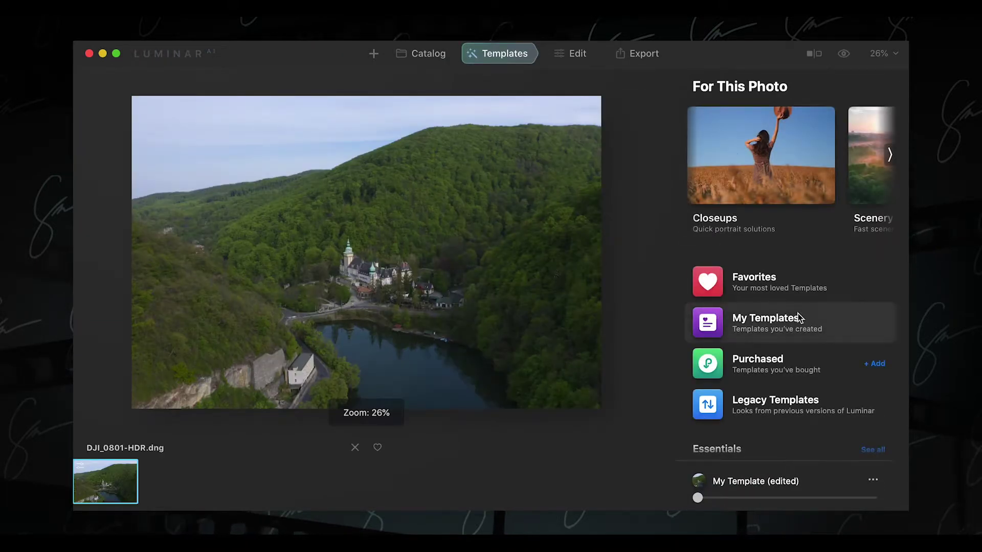
Step: Browse the template categories, then switch DJI_0801-HDR.dng to the Edit tools
scroll(739, 333, "down", 2)
scroll(741, 344, "down", 5)
scroll(741, 346, "down", 3)
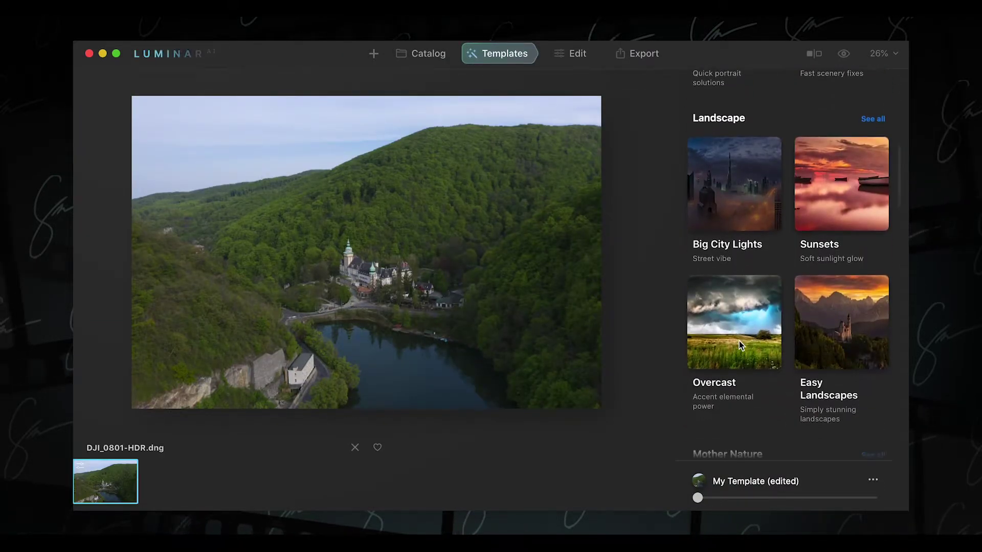
scroll(741, 345, "up", 10)
scroll(740, 346, "down", 8)
scroll(740, 346, "down", 4)
scroll(739, 345, "up", 10)
scroll(739, 344, "up", 5)
left_click(574, 53)
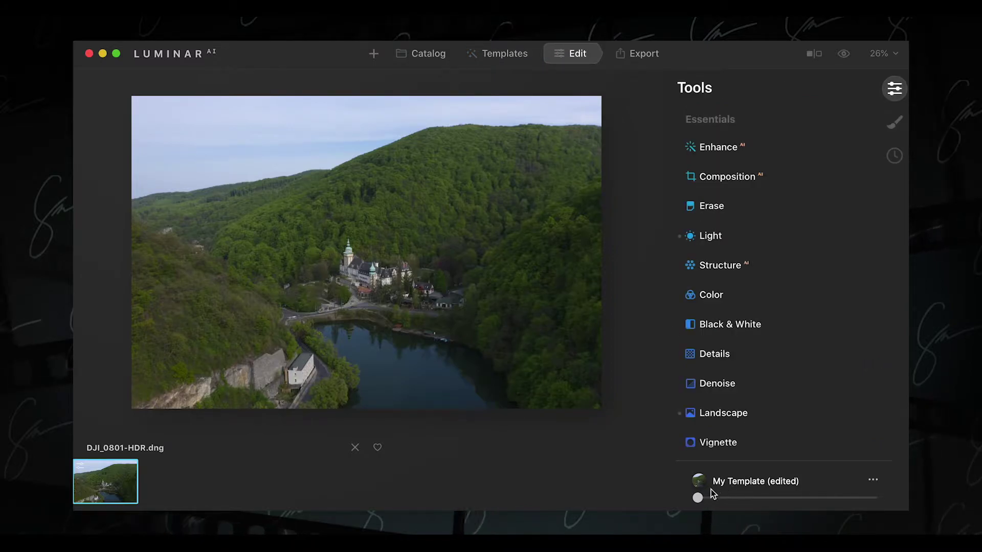
Step: Apply My Template at full strength and inspect the golden sky at 100% zoom
left_click_drag(698, 497, 880, 500)
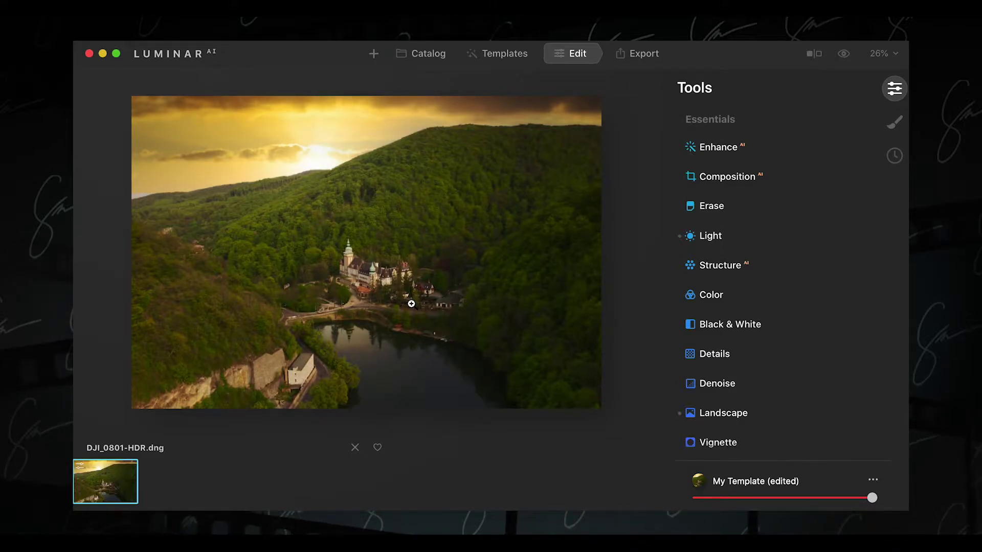
left_click(140, 191)
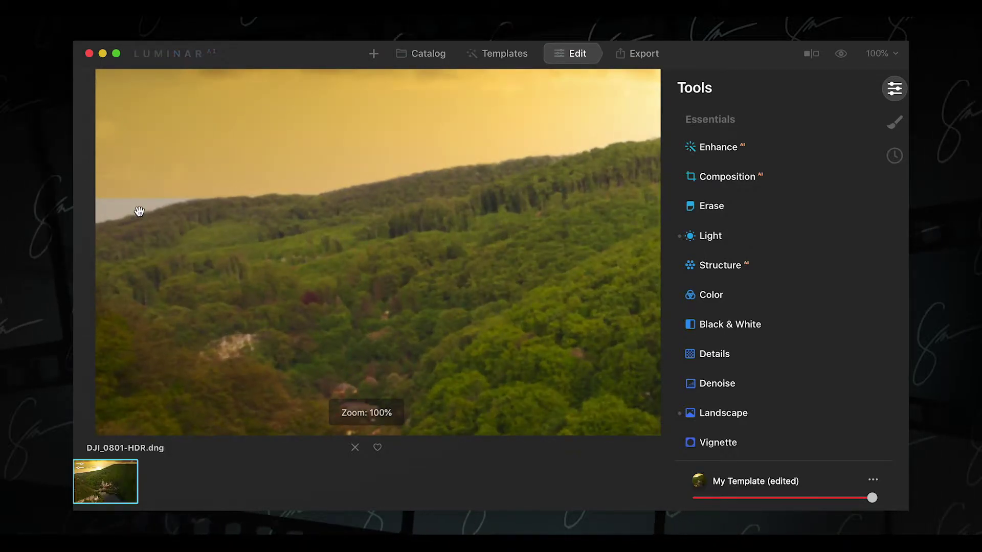
scroll(787, 284, "up", 1)
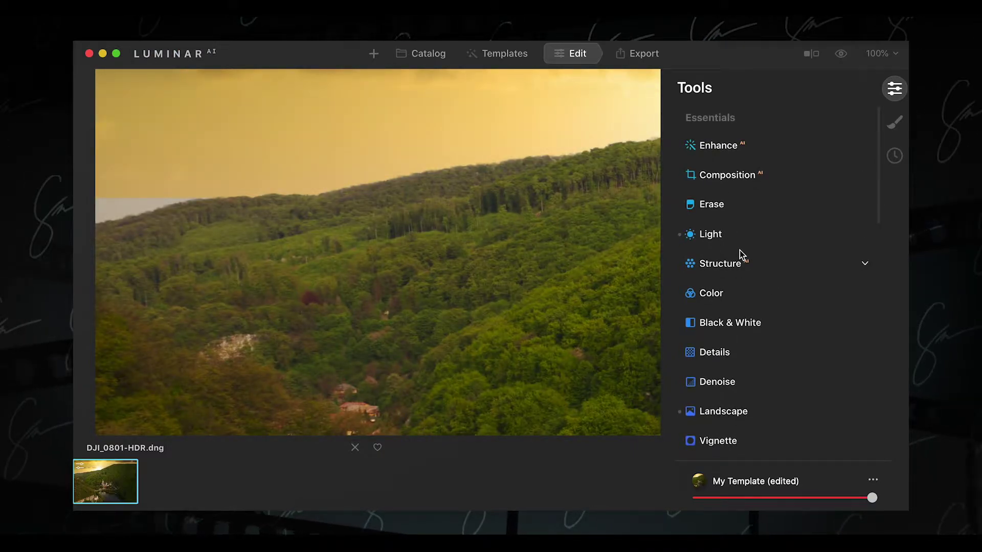
left_click(738, 180)
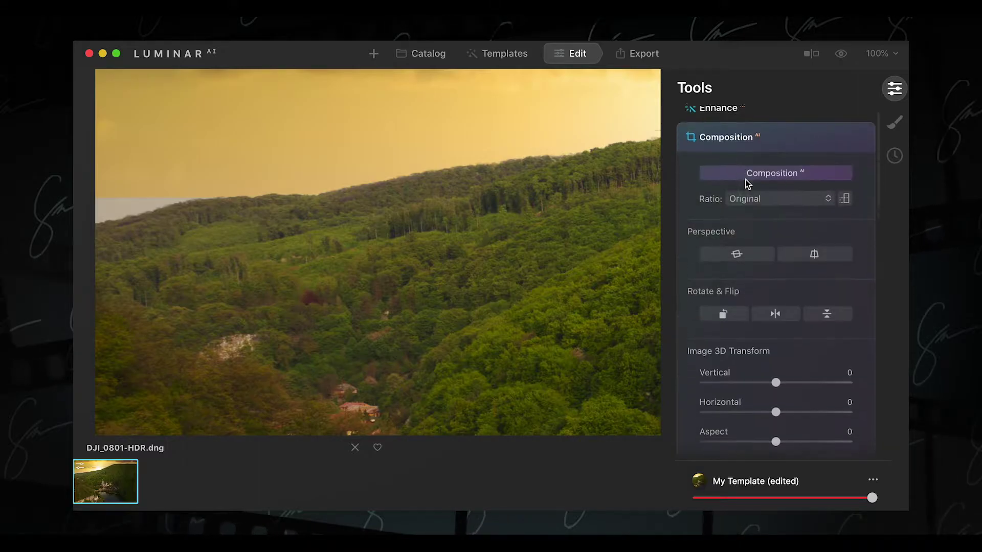
left_click(755, 138)
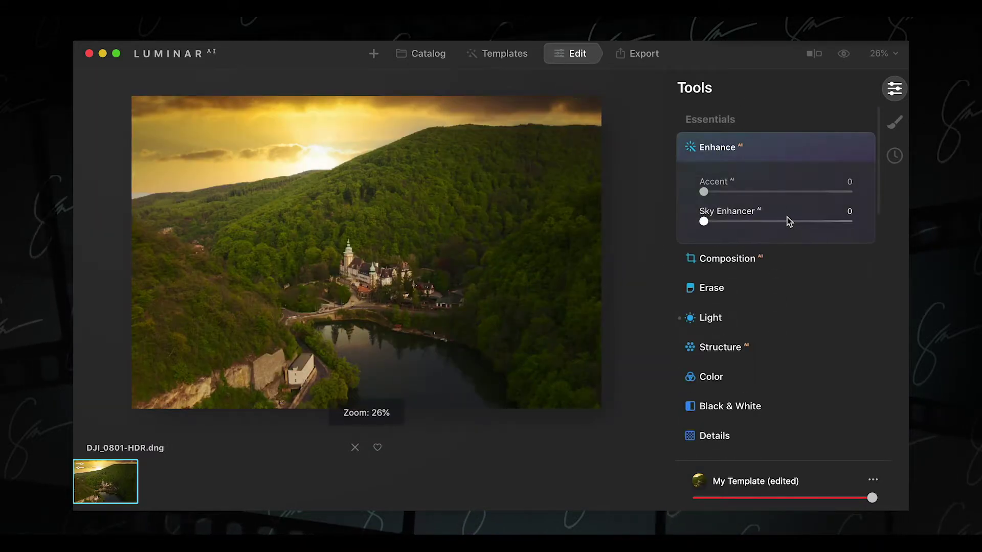
left_click(715, 290)
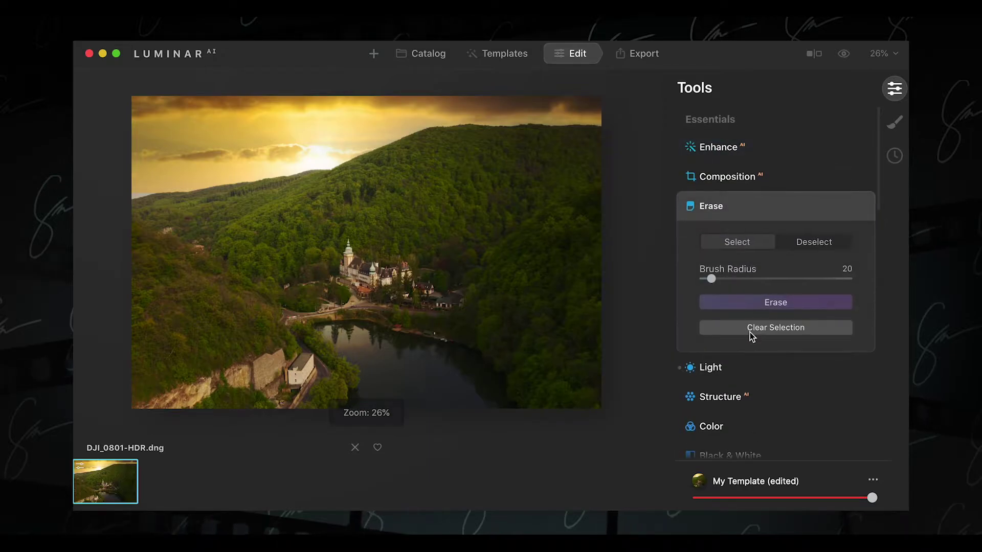
left_click(717, 370)
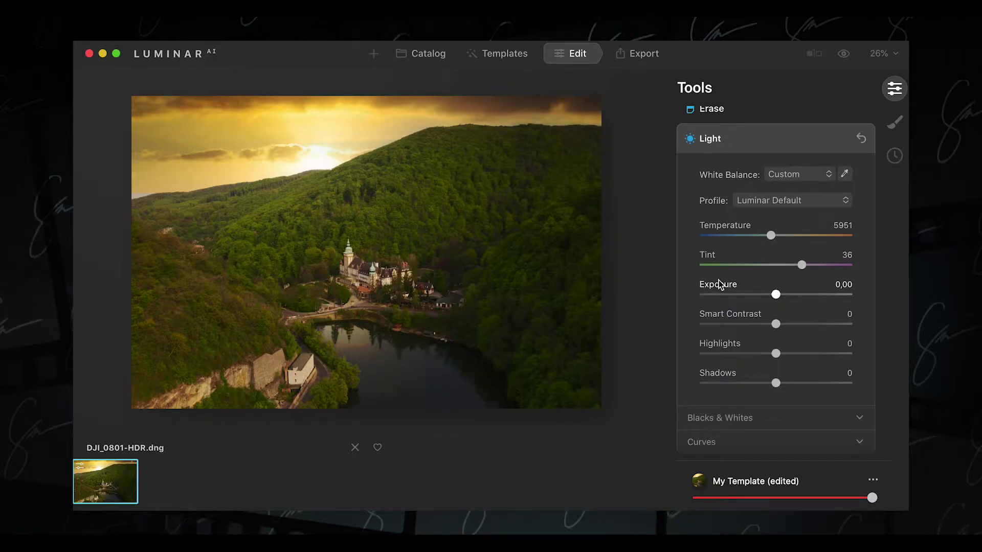
left_click(754, 139)
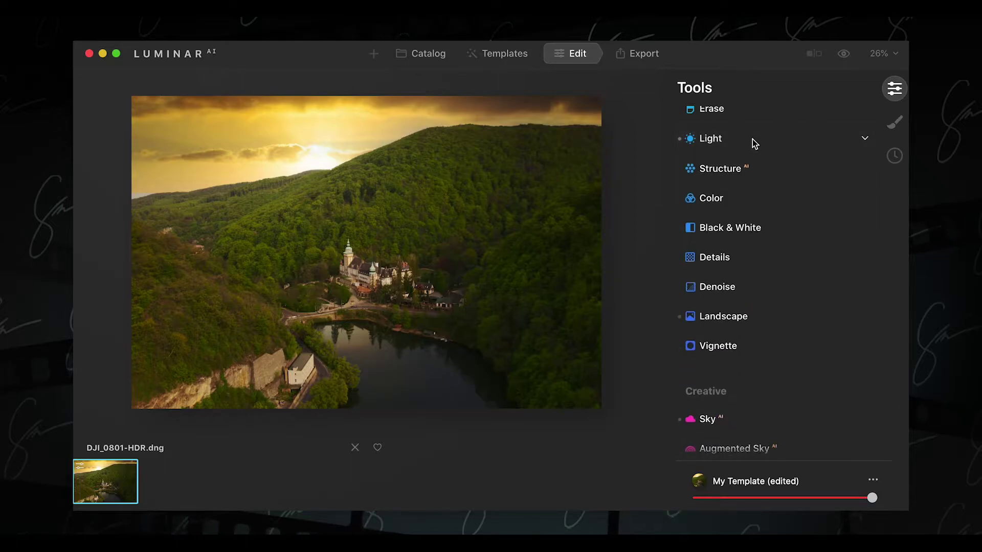
Step: Test the Landscape sliders, ending with Golden Hour at 31 and Foliage Enhancer at 0
left_click(730, 317)
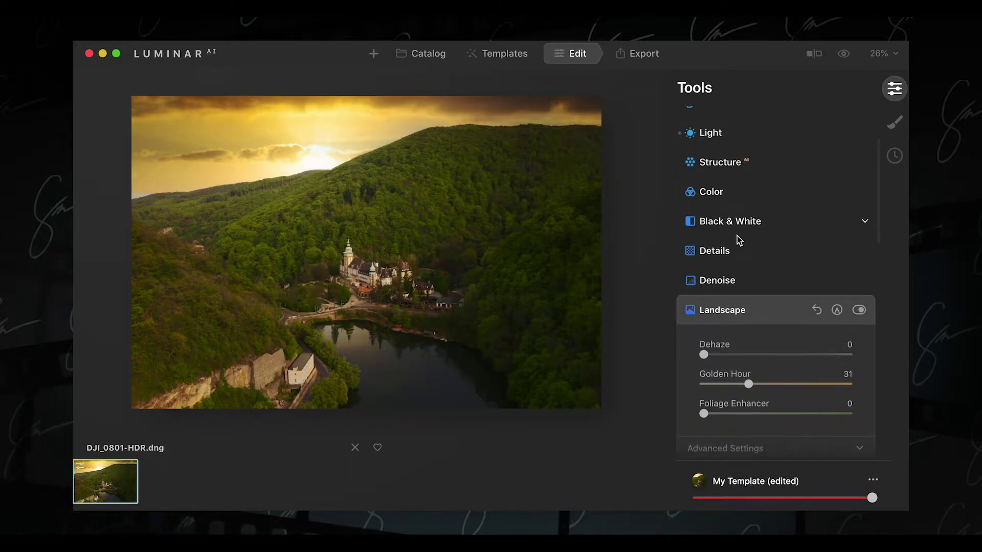
mouse_move(748, 314)
left_mouse_down()
mouse_move(689, 317)
mouse_move(746, 314)
left_mouse_up()
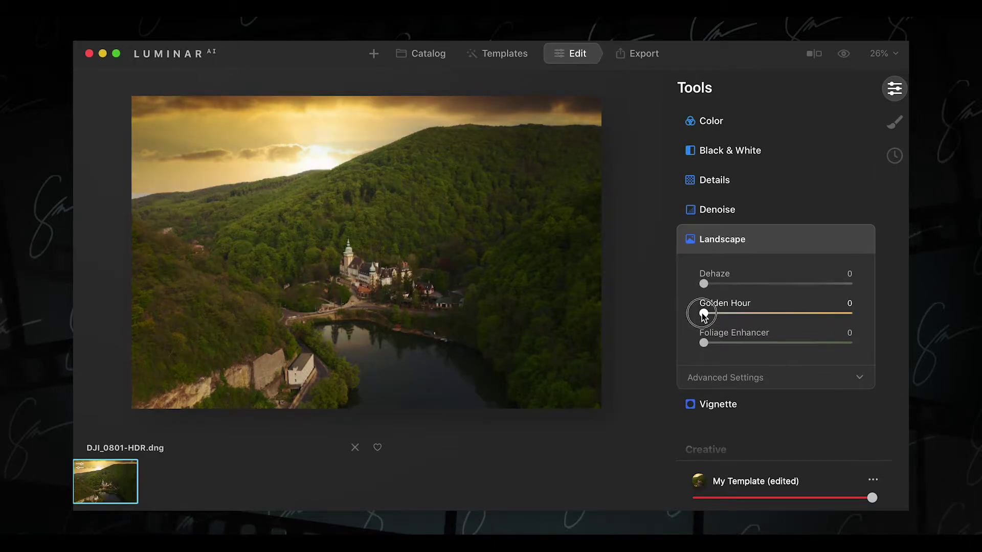
double_click(747, 313)
left_click(747, 313)
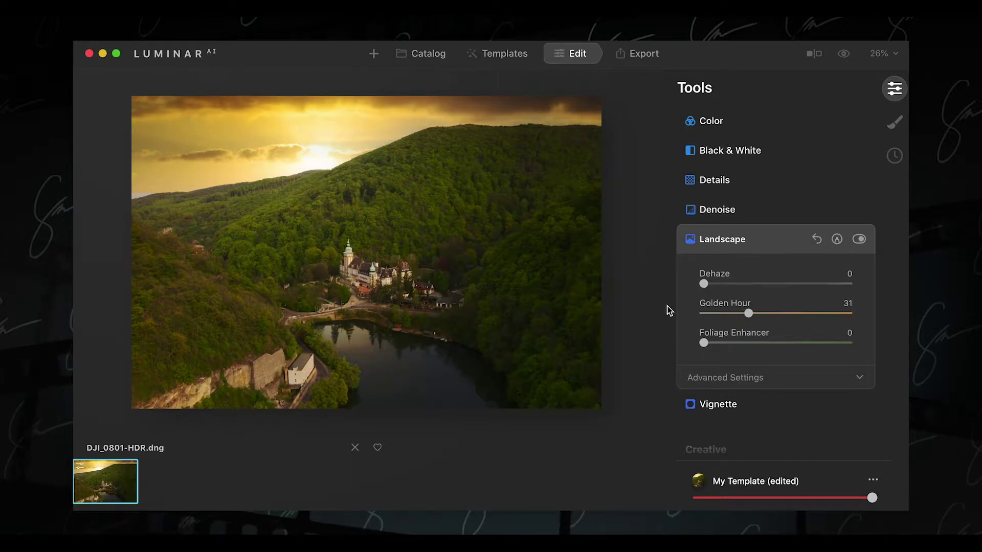
left_click_drag(704, 342, 889, 343)
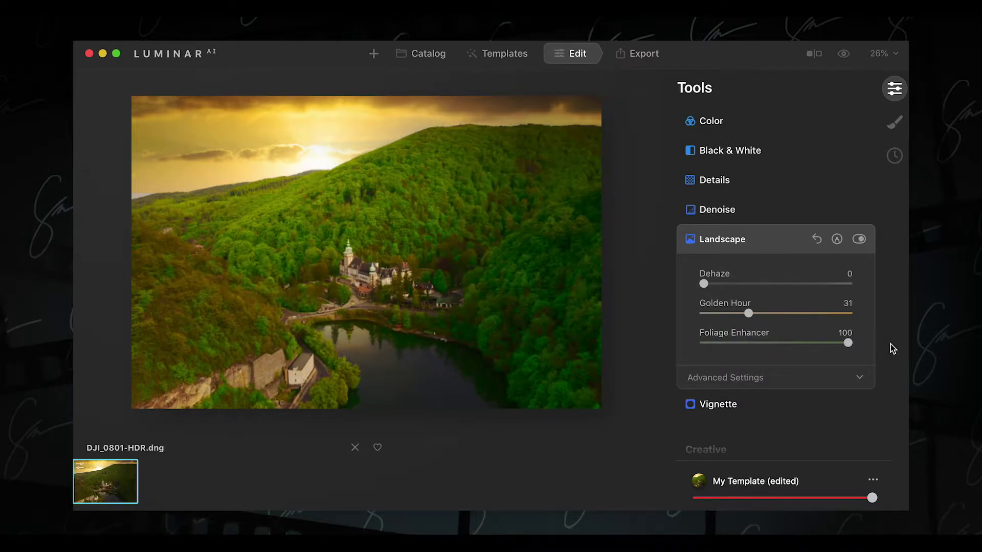
key("ctrl+z")
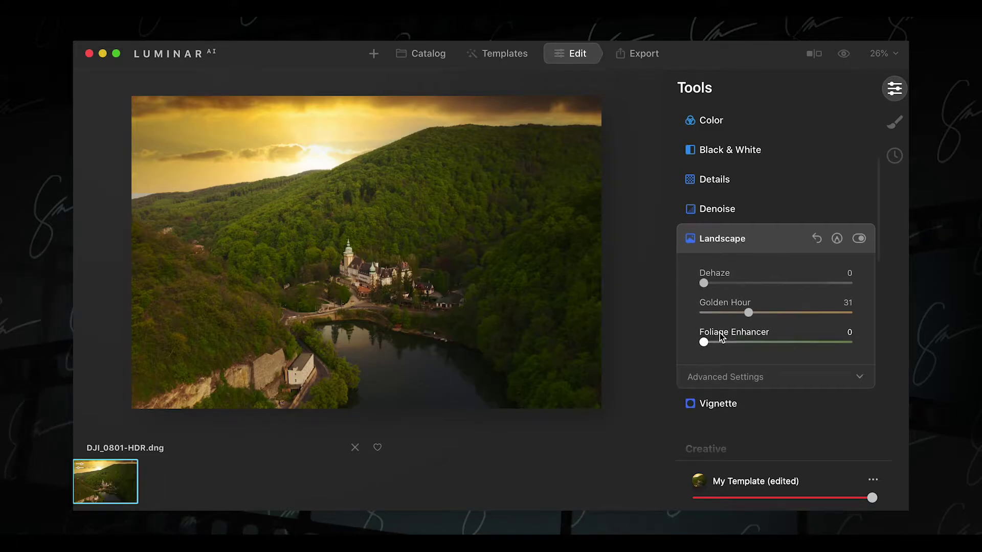
Step: Review Sunrays in the Creative tools: Amount 4, Overall Look 40, Sunrays Length 100
scroll(720, 332, "down", 5)
scroll(720, 333, "down", 3)
scroll(719, 333, "down", 3)
scroll(720, 309, "down", 2)
scroll(720, 309, "down", 10)
scroll(720, 309, "up", 2)
scroll(720, 309, "up", 10)
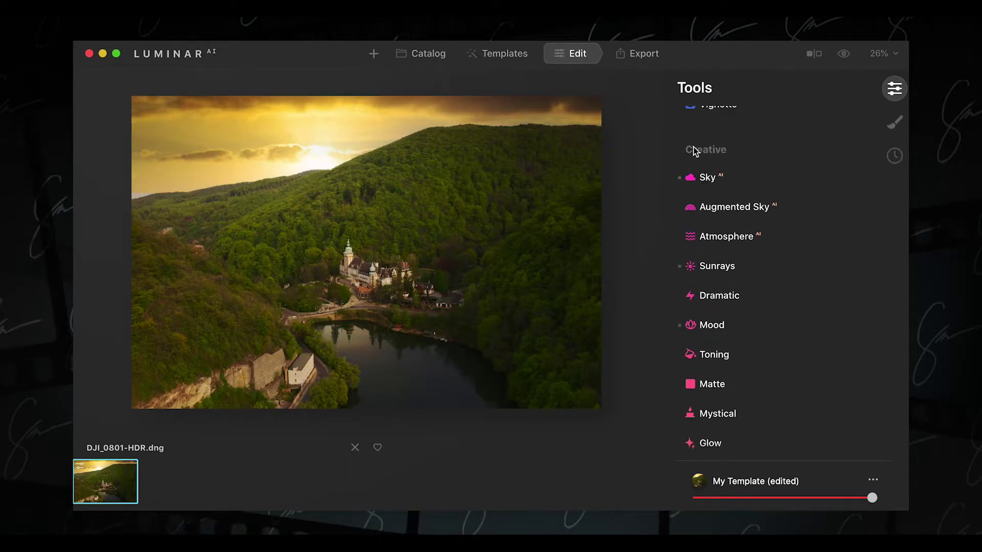
scroll(696, 338, "down", 3)
scroll(697, 346, "down", 2)
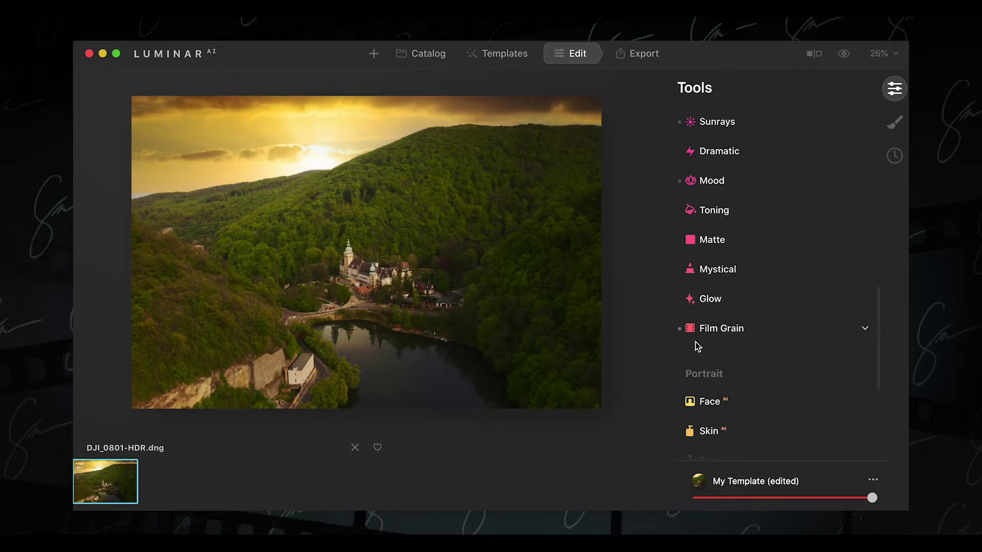
scroll(690, 344, "down", 3)
scroll(717, 281, "down", 1)
scroll(718, 313, "down", 3)
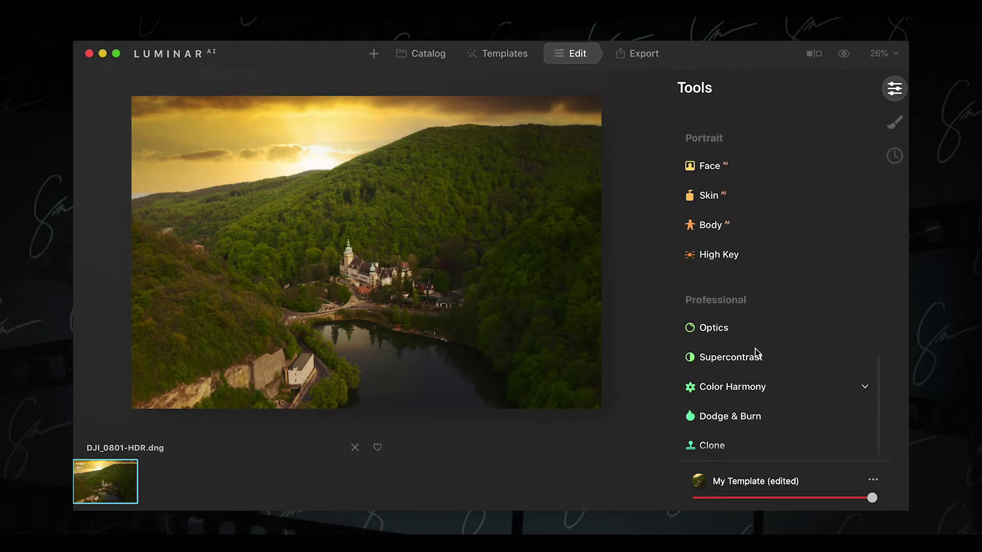
scroll(756, 293, "up", 4)
scroll(753, 293, "up", 2)
scroll(754, 299, "up", 1)
scroll(754, 299, "up", 1)
scroll(755, 299, "up", 1)
scroll(752, 294, "up", 1)
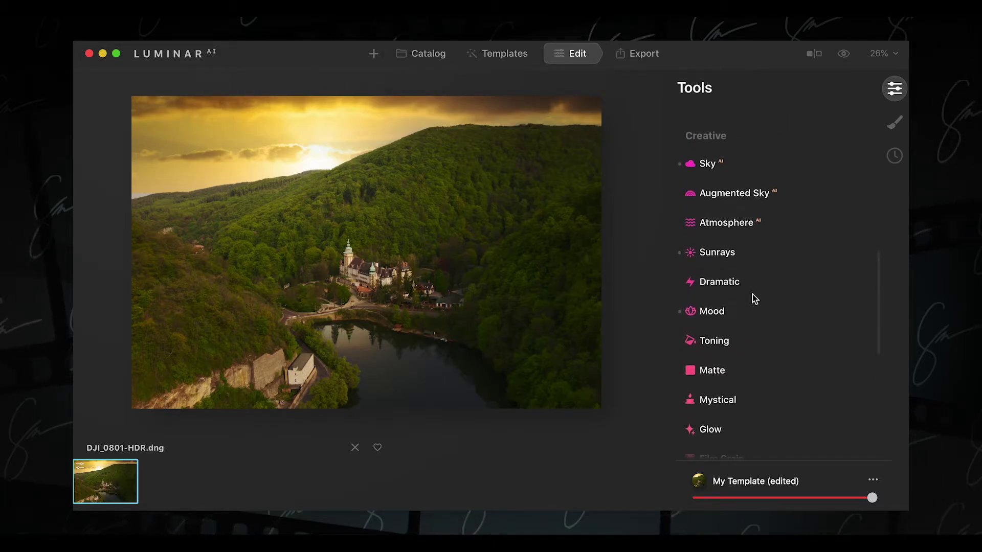
left_click(713, 253)
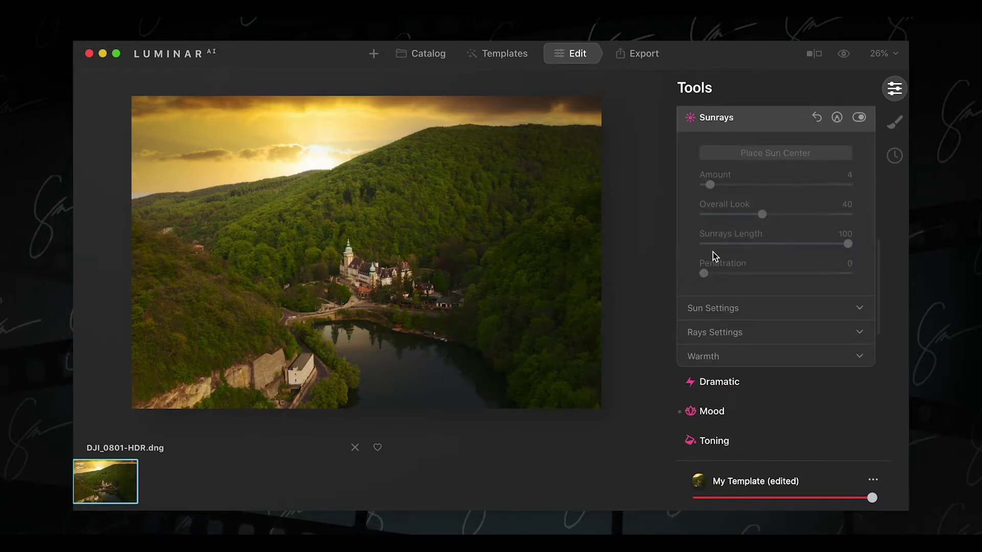
scroll(715, 275, "up", 2)
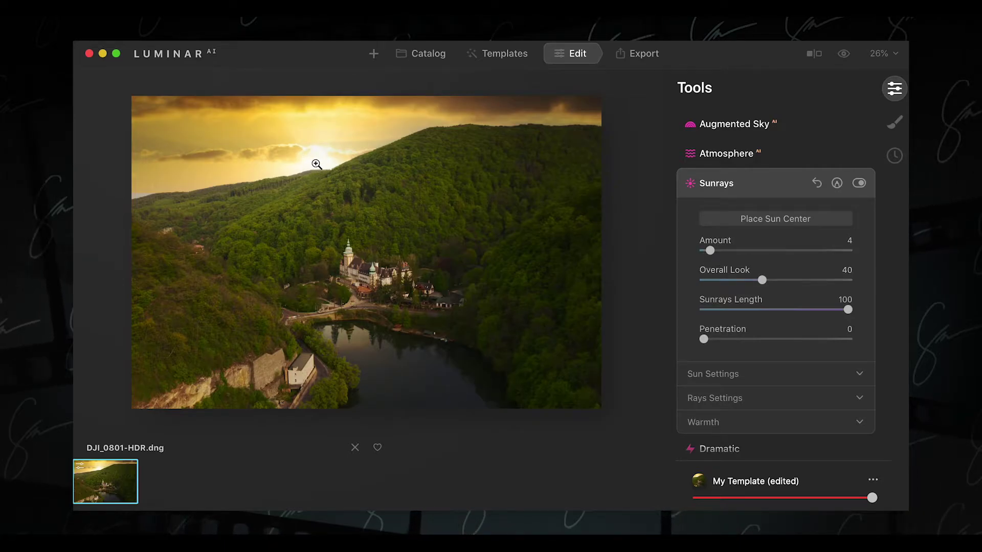
left_click(762, 190)
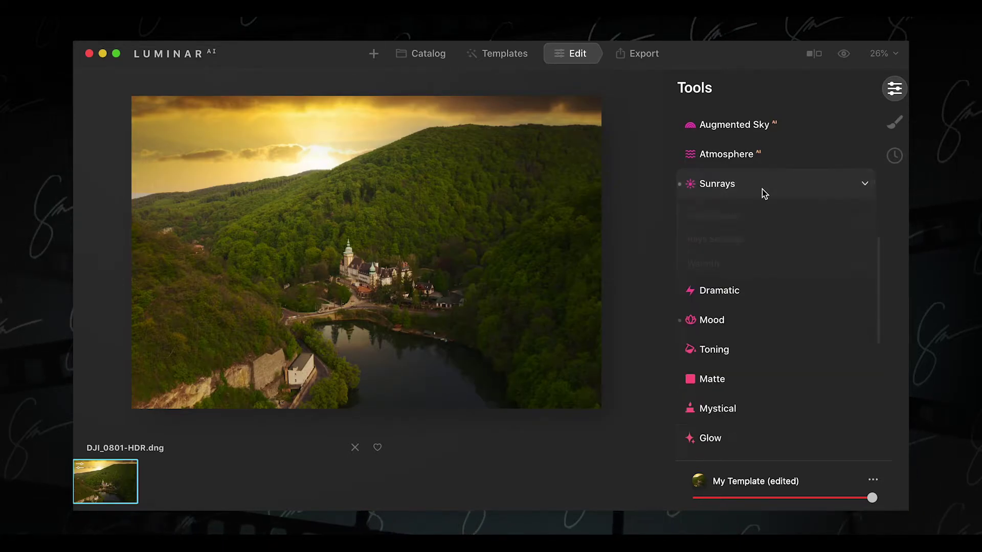
Step: Turn off the Sunrays effect
left_click(752, 184)
left_click(859, 183)
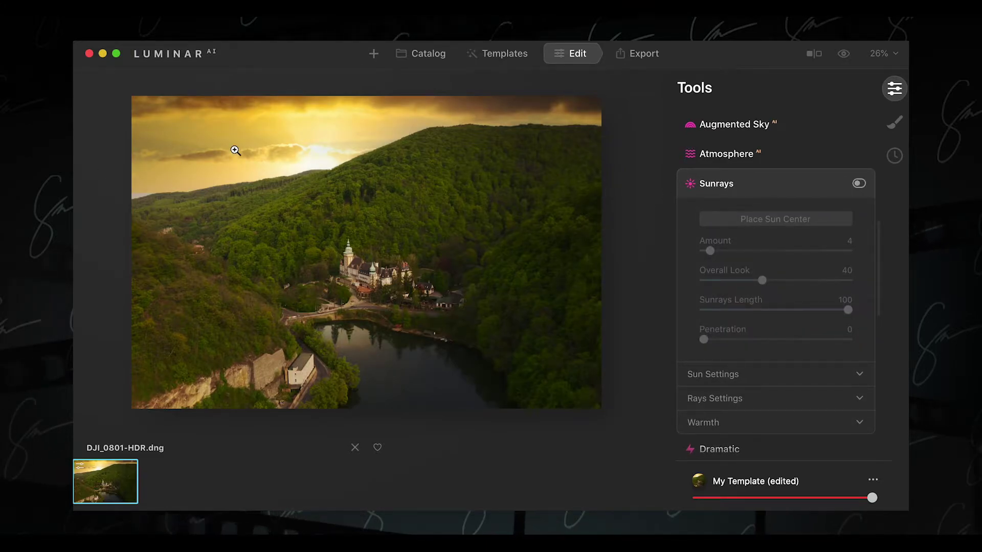
left_click(741, 194)
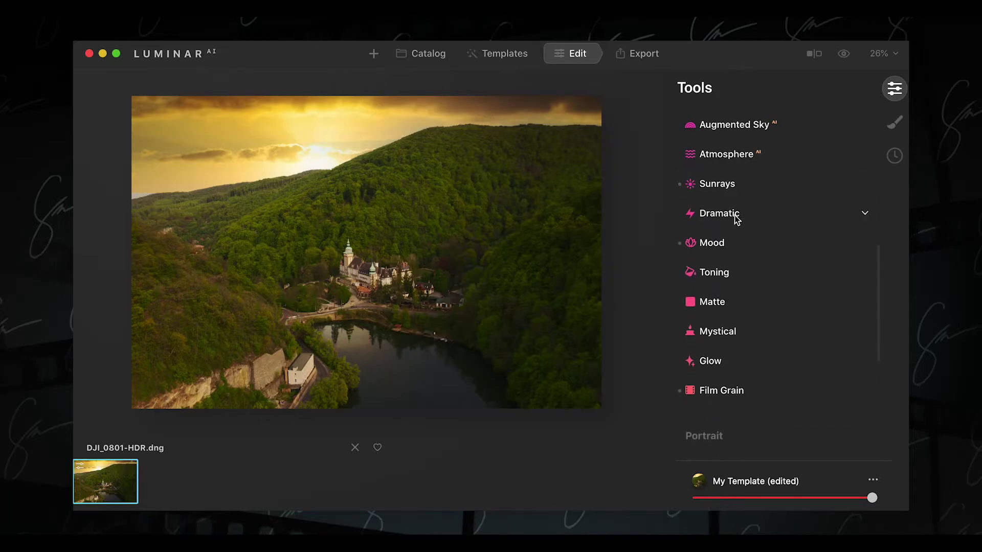
Step: Turn off the Mood effect with its Riverside preset
left_click(715, 246)
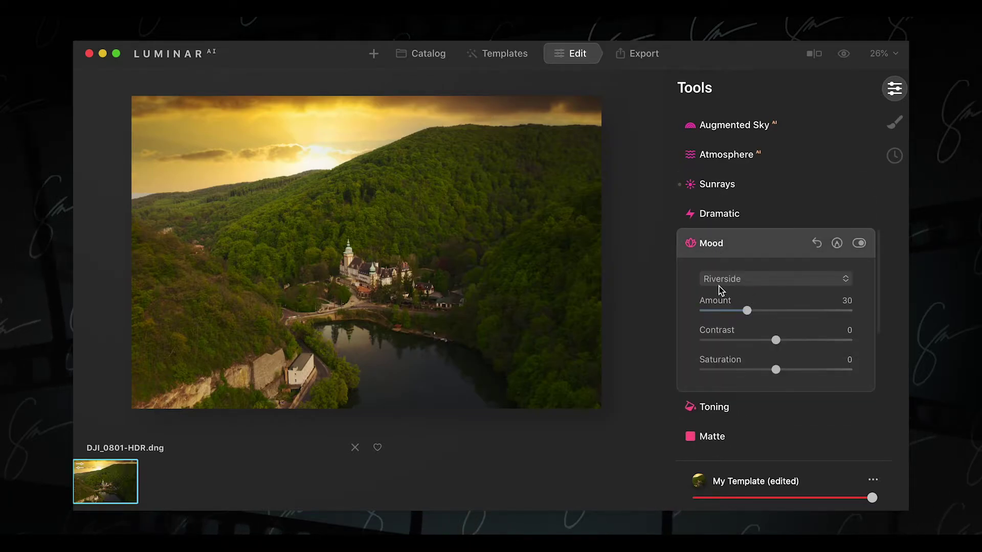
left_click(859, 244)
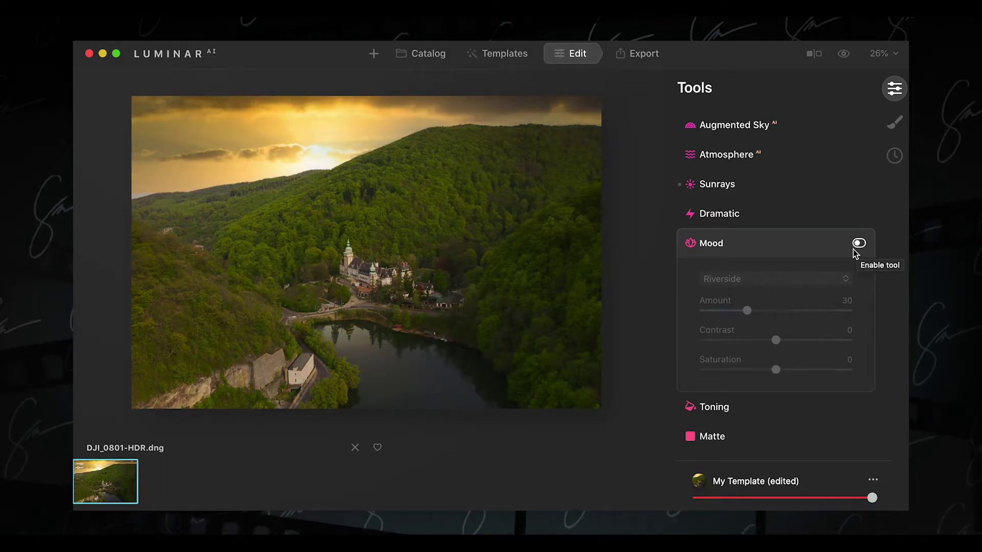
left_click(734, 246)
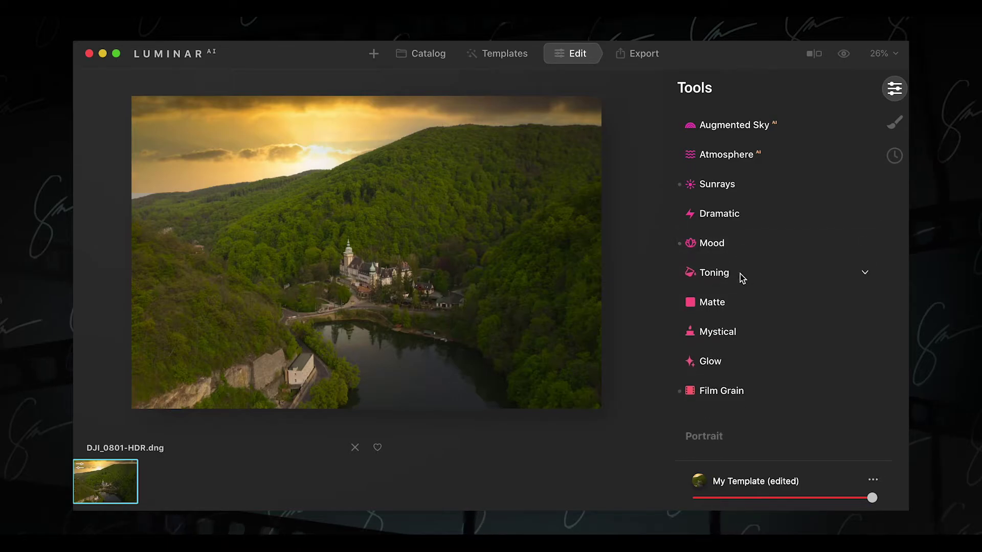
Step: Turn off the Film Grain effect
scroll(740, 274, "down", 2)
left_click(725, 358)
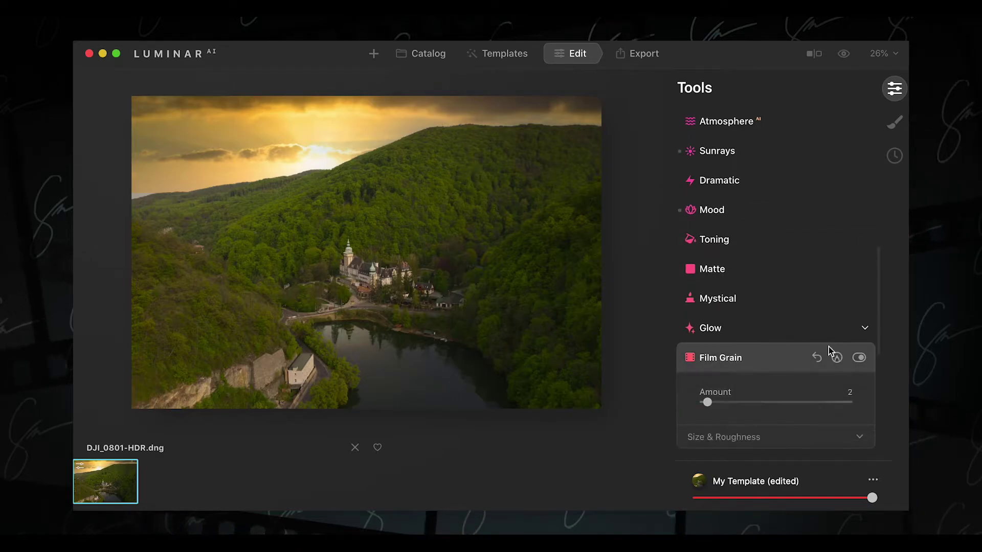
left_click(859, 356)
scroll(767, 317, "up", 1)
scroll(764, 306, "up", 2)
scroll(763, 305, "up", 2)
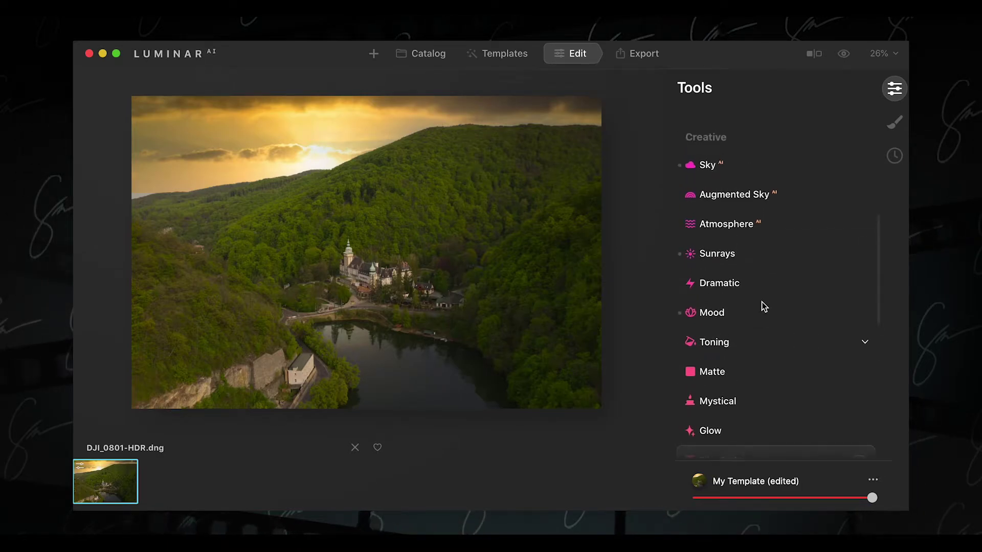
Step: In Sky AI Orientation, set Vertical Offset to -1 while keeping Horizontal Offset at 5
left_click(736, 173)
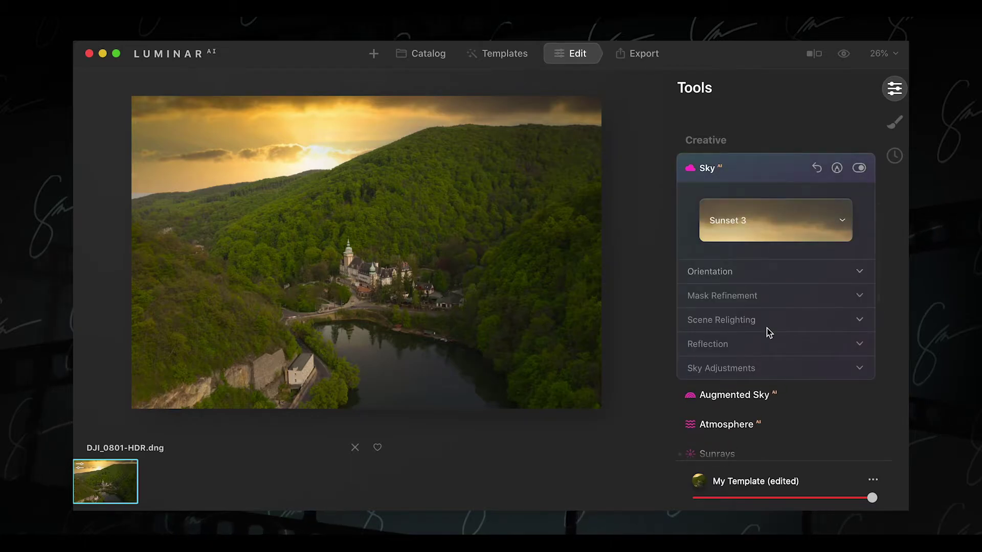
left_click(743, 318)
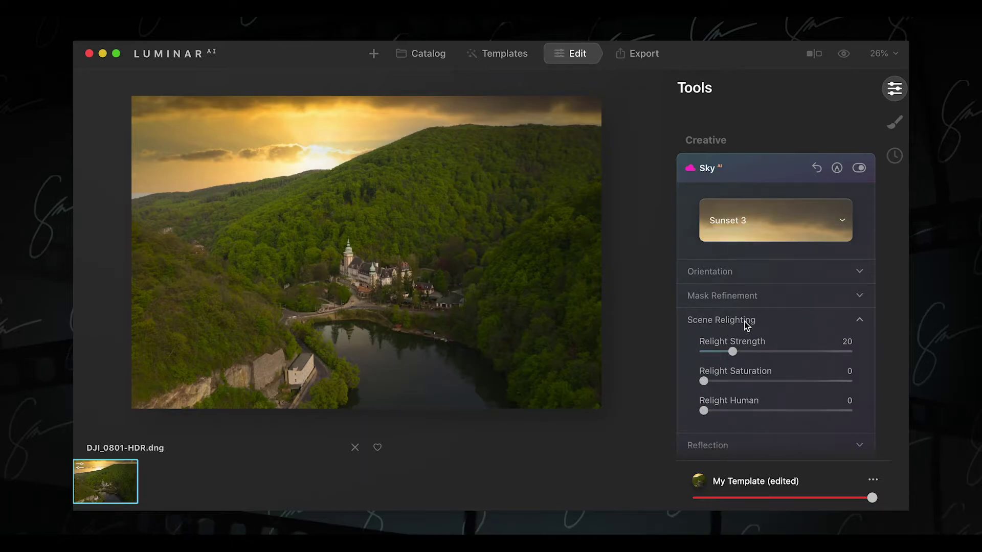
left_click(738, 299)
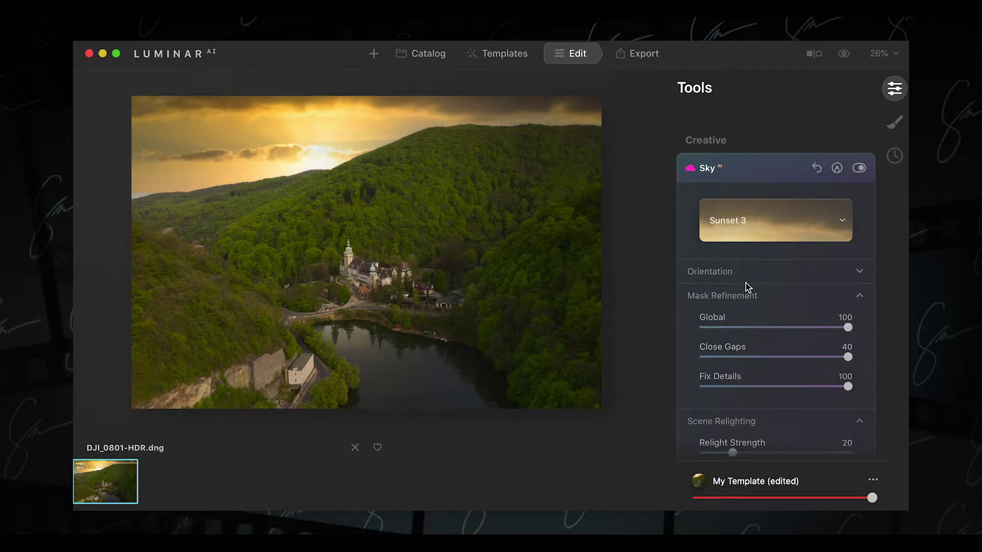
left_click(739, 276)
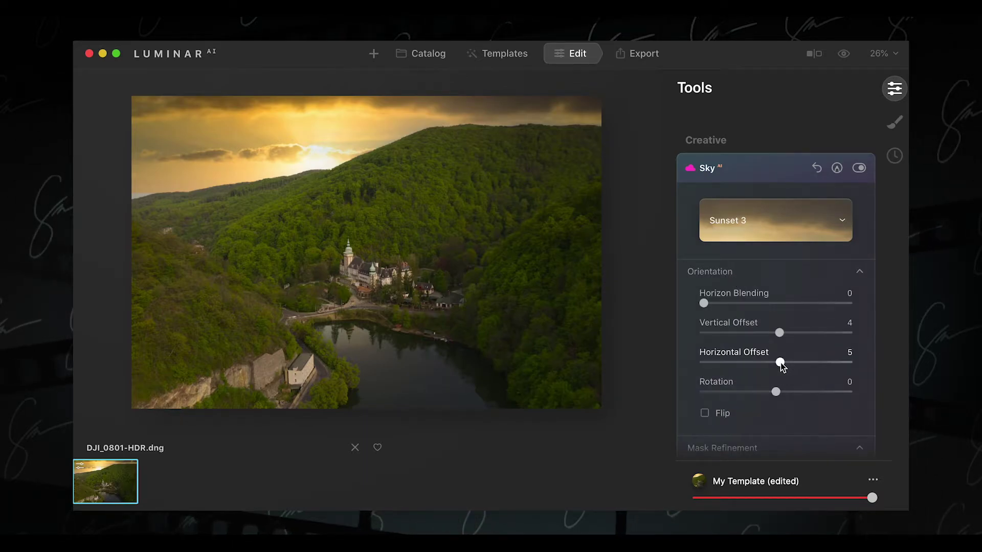
left_click_drag(776, 364, 764, 364)
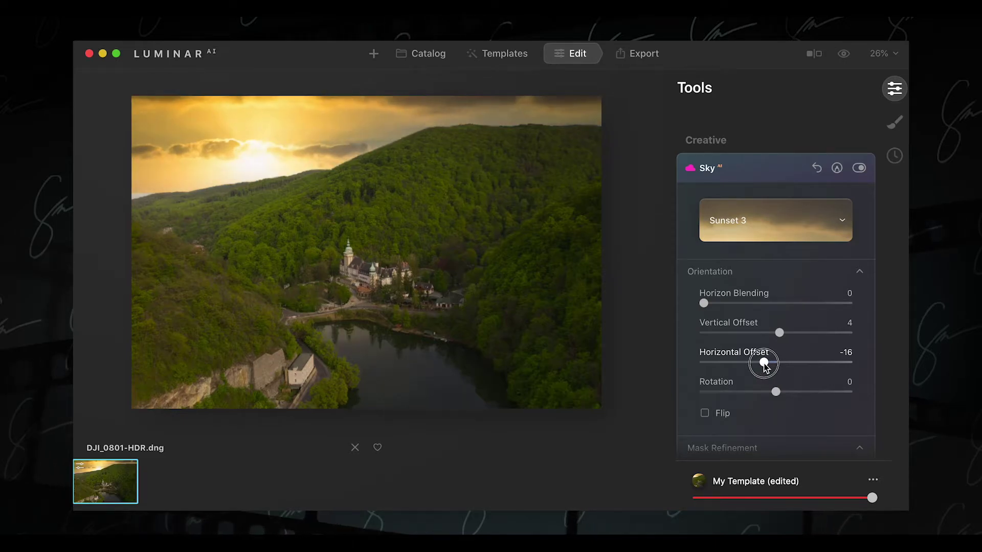
key("ctrl+z")
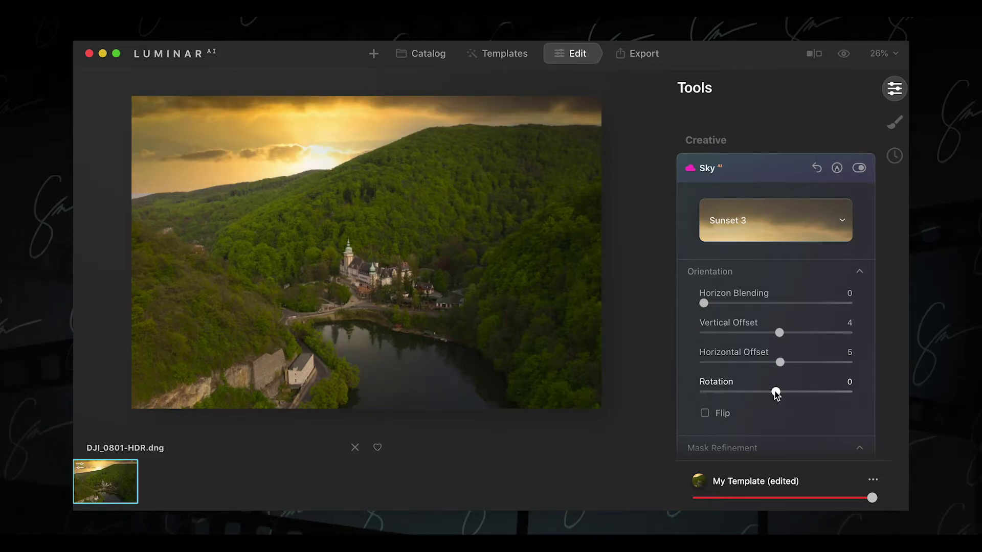
mouse_move(777, 333)
left_mouse_down()
mouse_move(767, 335)
mouse_move(775, 336)
left_mouse_up()
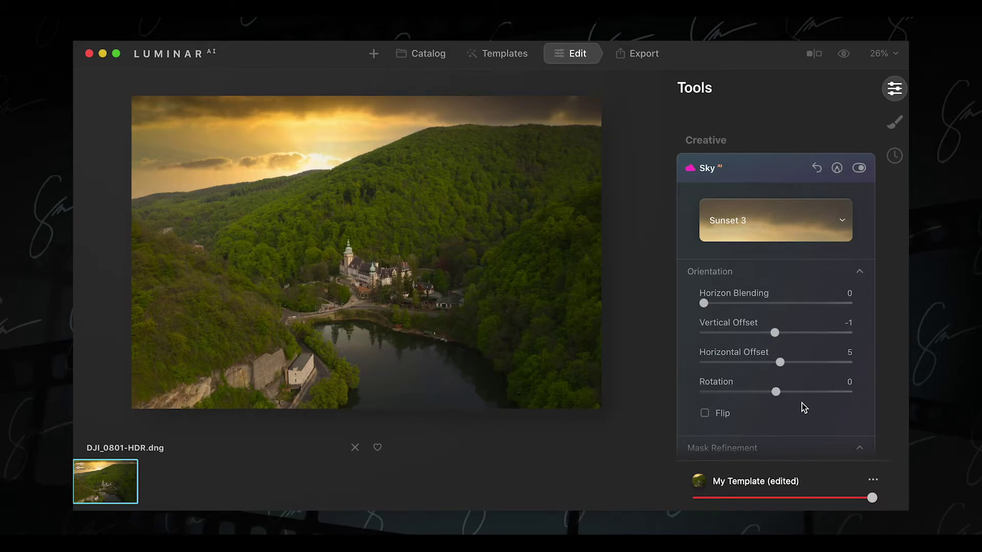
Step: Try the Sunset Clouds 2 sky and inspect the lake at 100% zoom
left_click(801, 233)
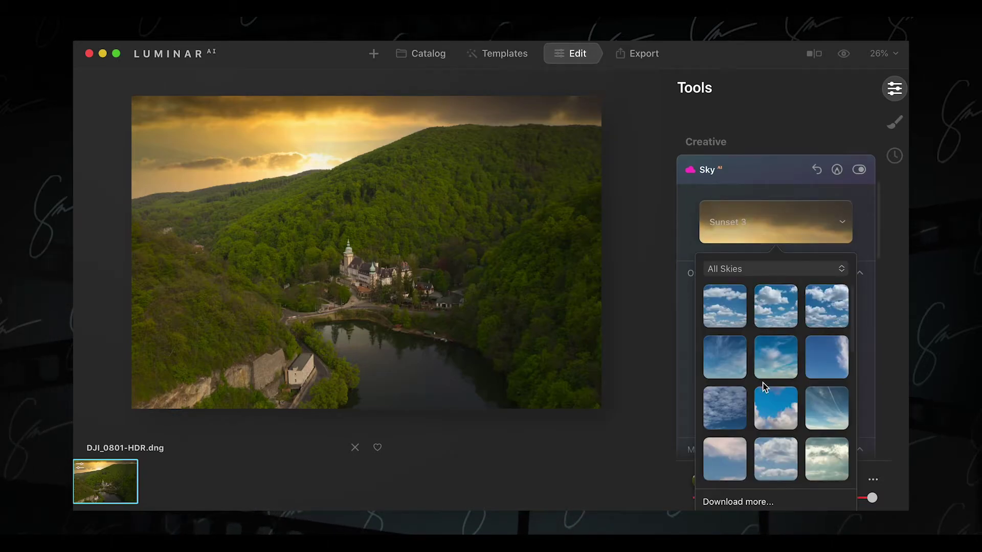
scroll(773, 386, "down", 1)
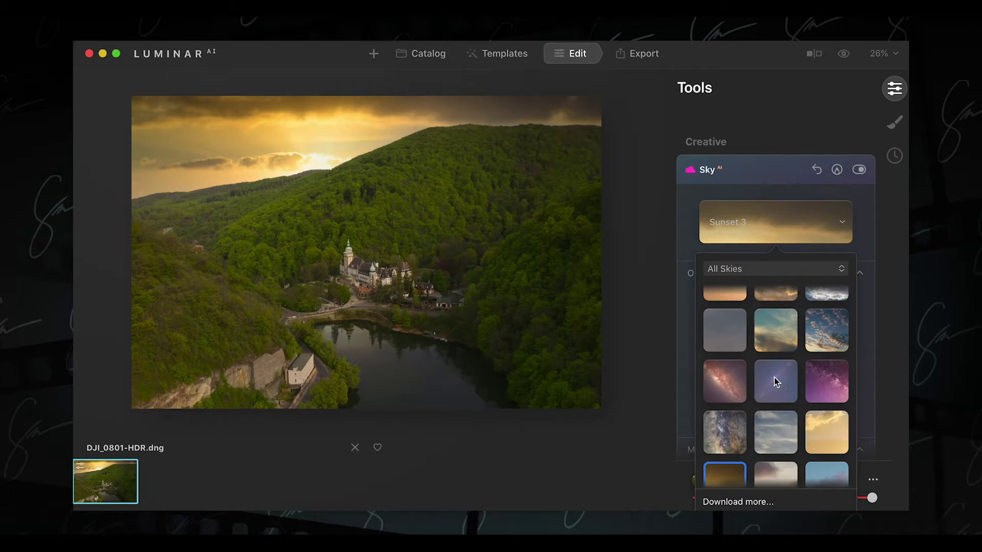
scroll(760, 443, "down", 3)
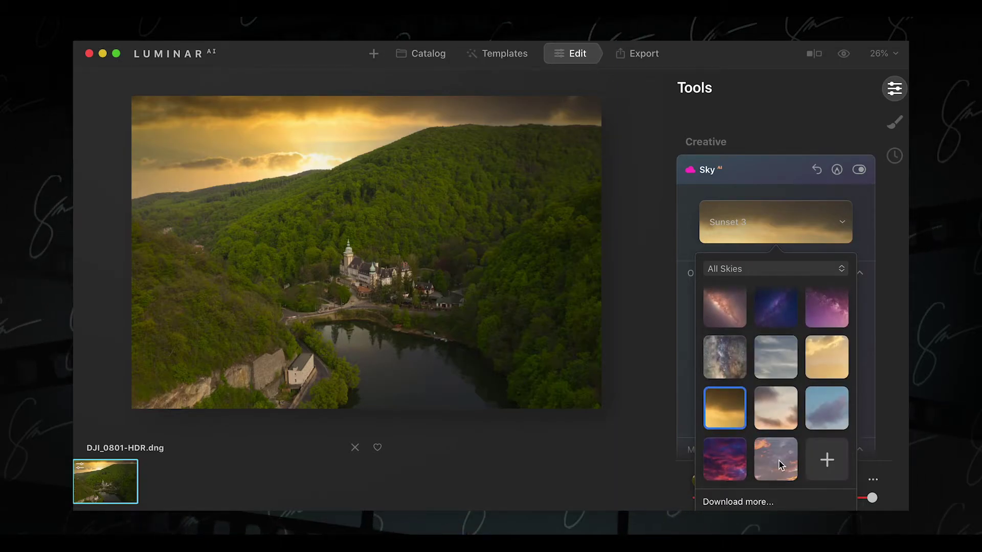
left_click(716, 458)
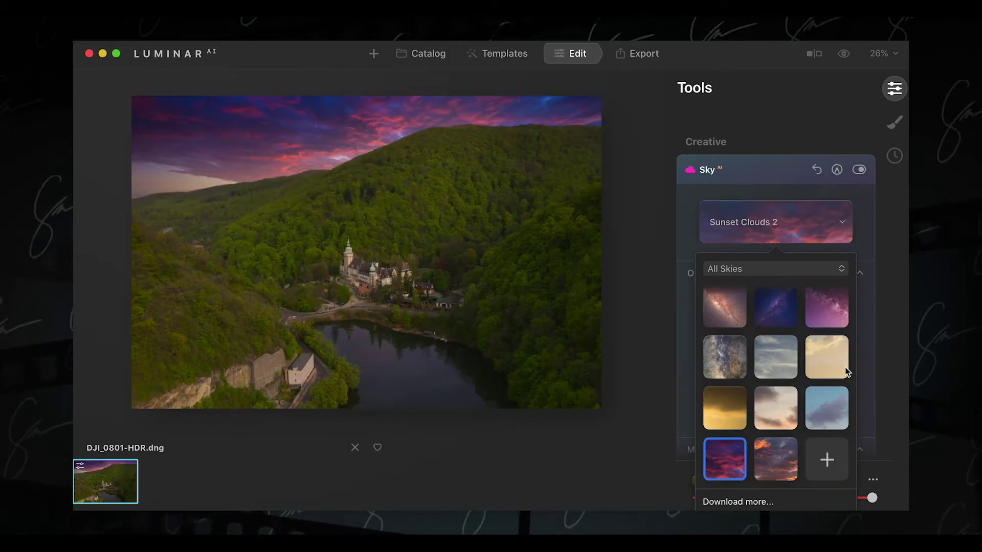
left_click(379, 348)
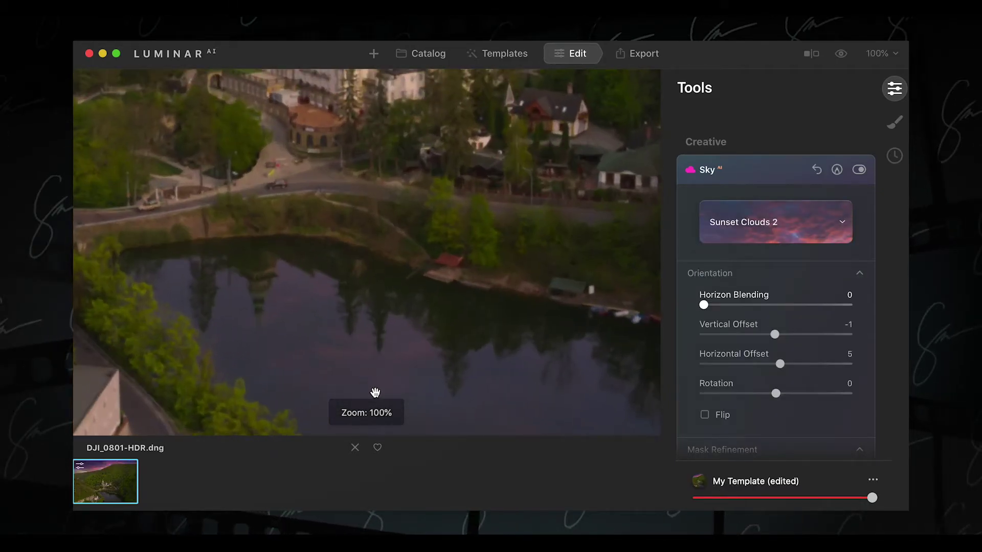
left_click(386, 357)
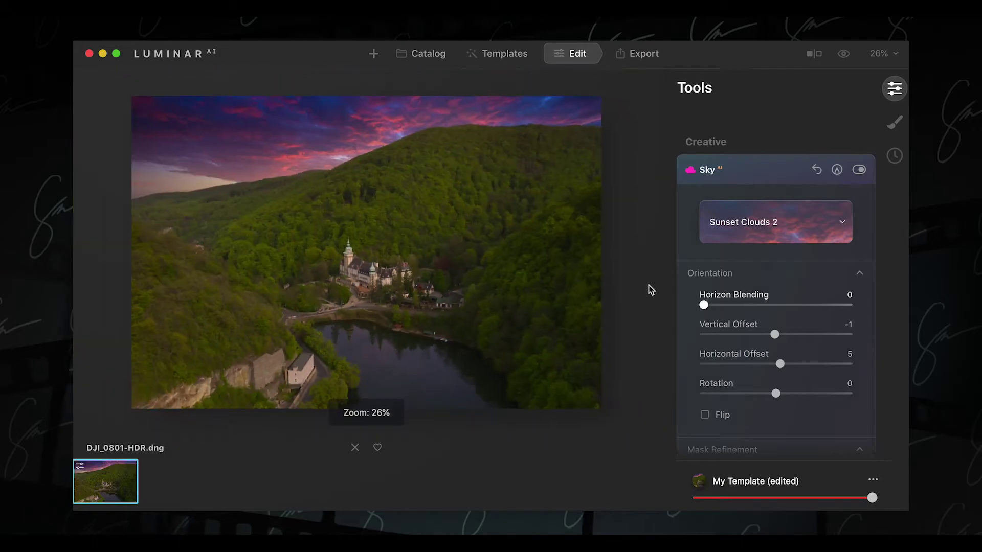
Step: Switch the replacement sky to Sunset 4 and inspect the helicopter up close
left_click(793, 234)
left_click(772, 421)
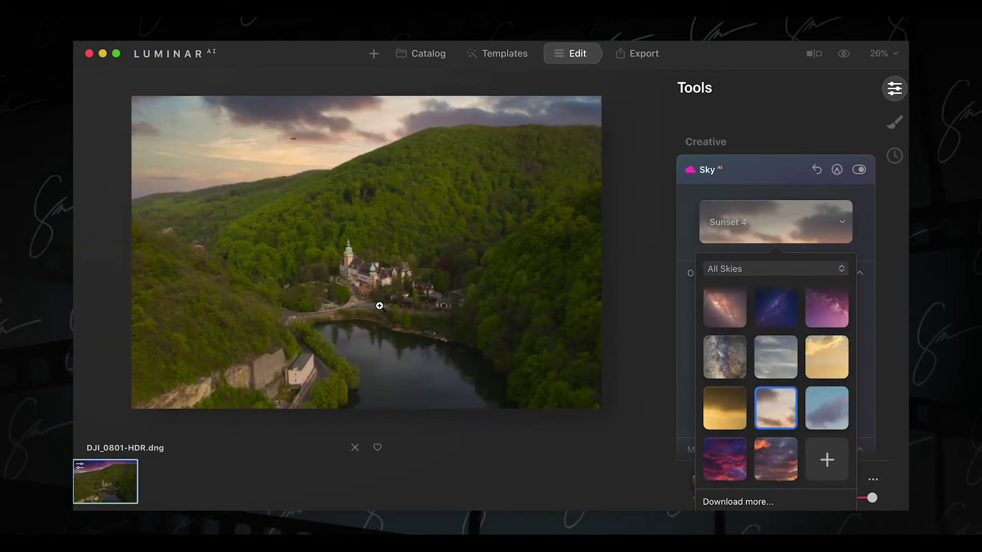
left_click(291, 137)
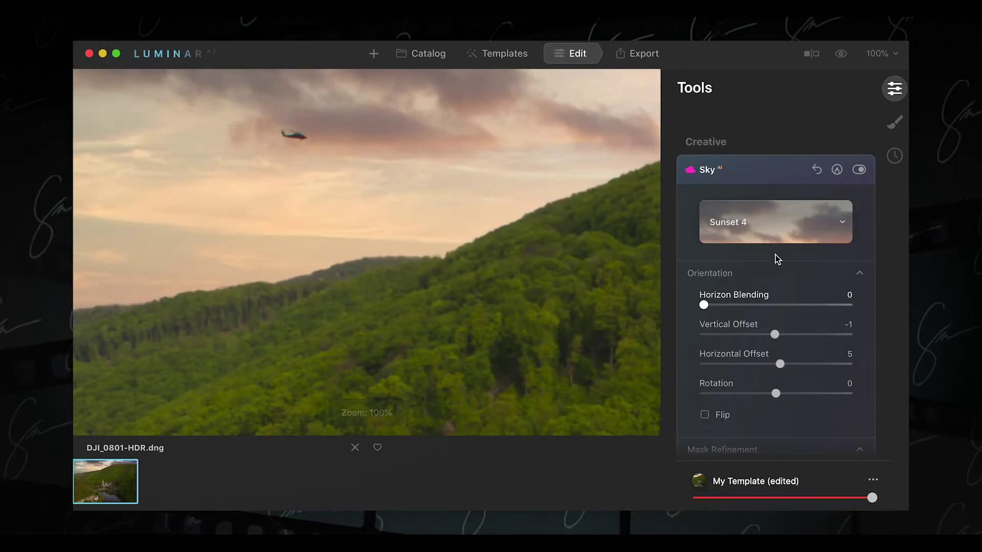
Step: In Augmented Sky, try the Plane 2 object
scroll(723, 431, "down", 5)
scroll(723, 431, "down", 1)
scroll(723, 431, "down", 7)
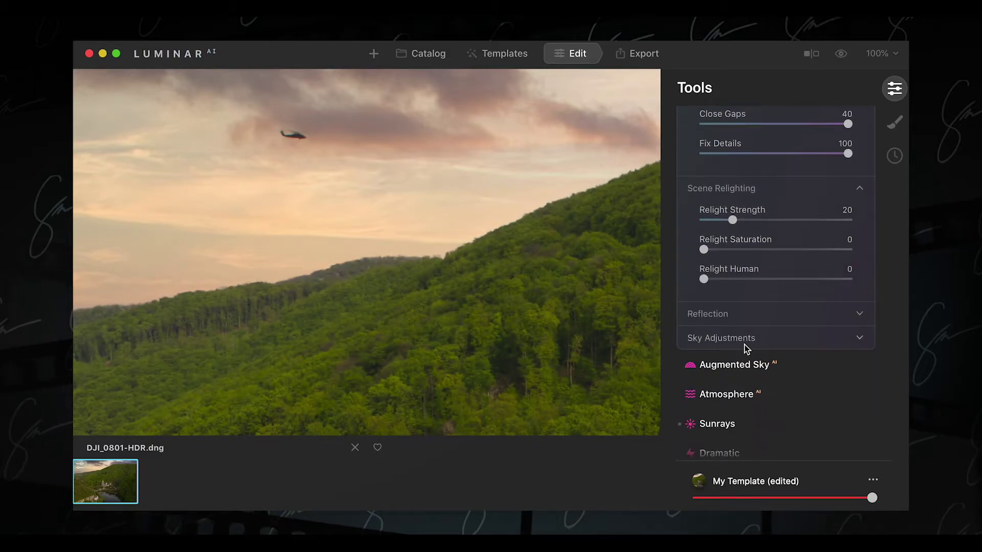
left_click(746, 342)
scroll(731, 356, "down", 4)
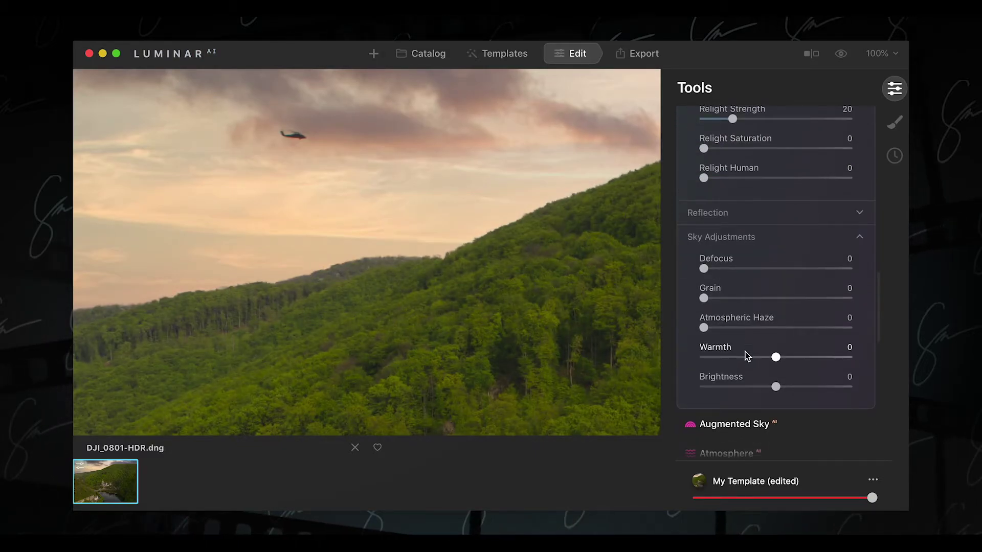
scroll(744, 352, "down", 3)
scroll(744, 359, "down", 10)
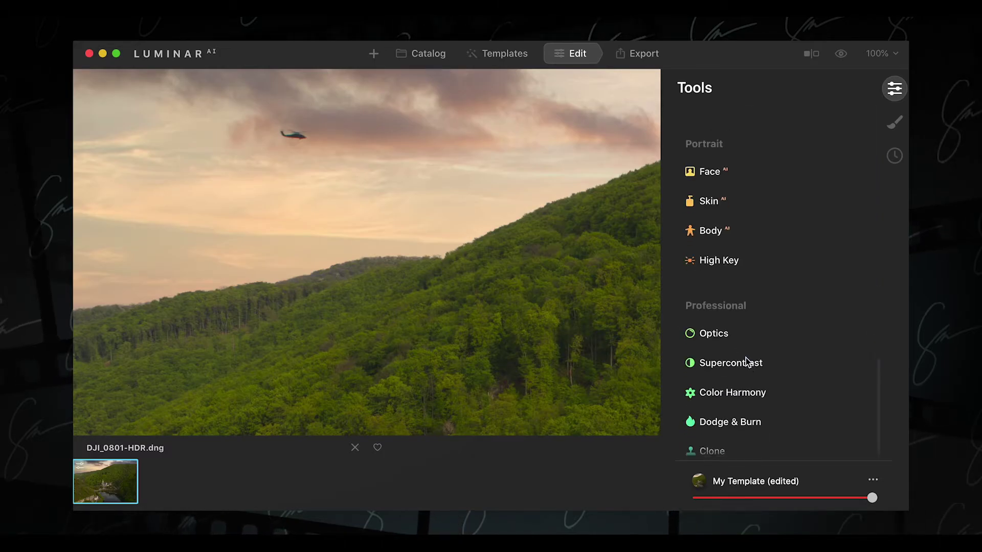
scroll(744, 364, "up", 10)
scroll(752, 276, "up", 2)
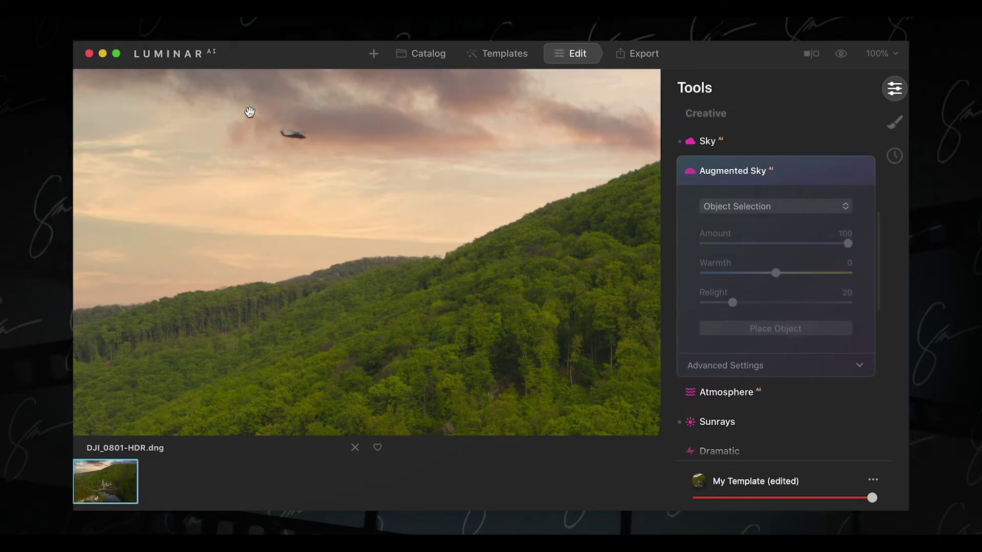
left_click(747, 204)
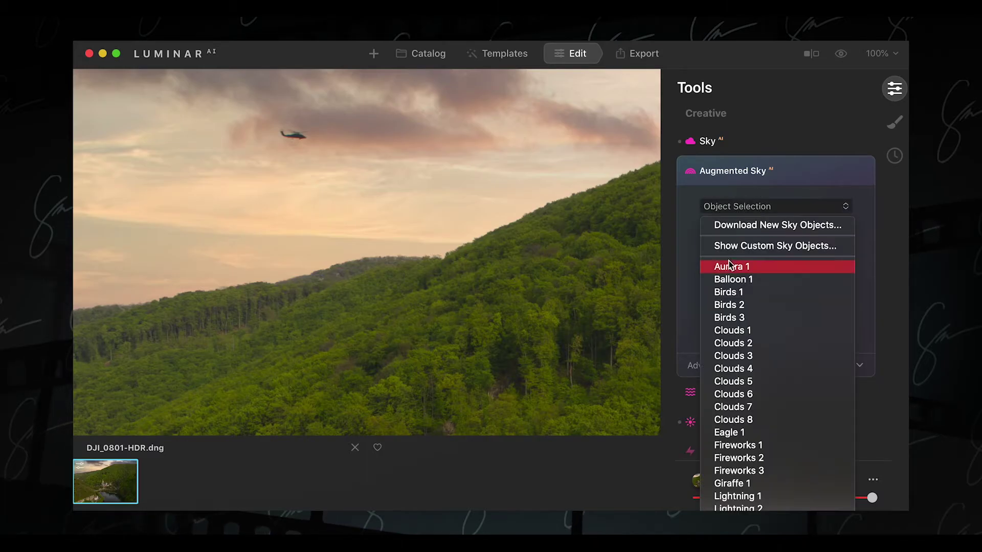
scroll(736, 470, "down", 5)
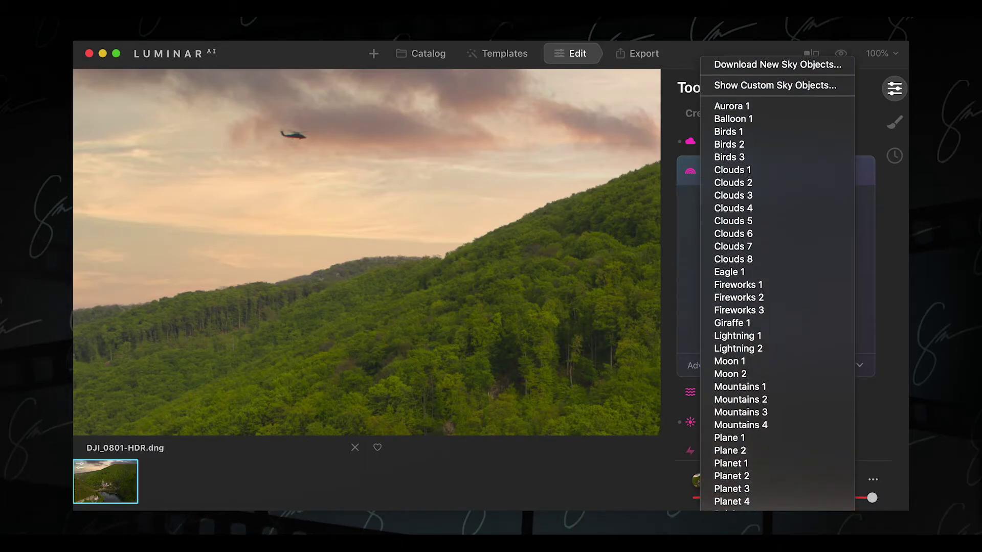
left_click(757, 452)
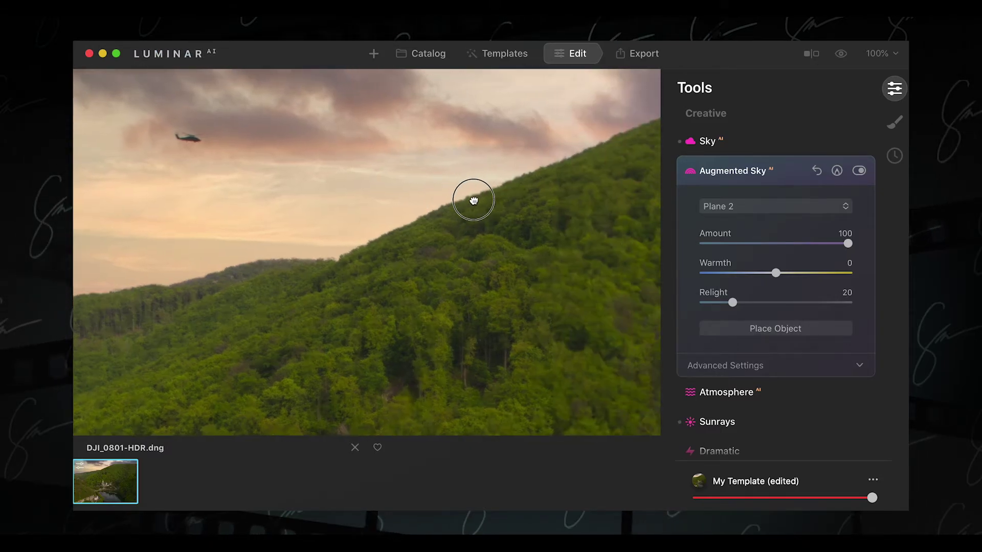
Step: Try Planet 3, then settle on the Planet 4 sky object
left_click(726, 207)
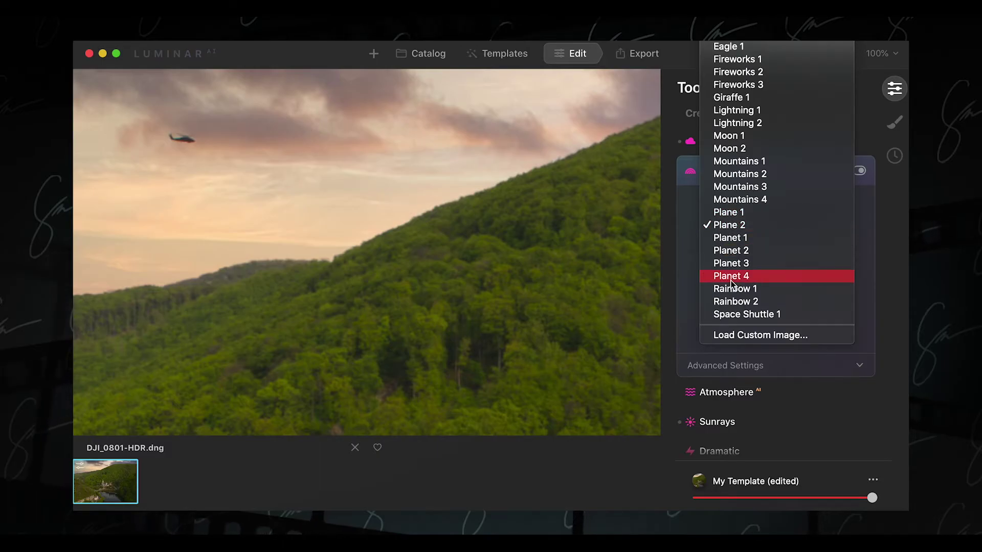
left_click(735, 265)
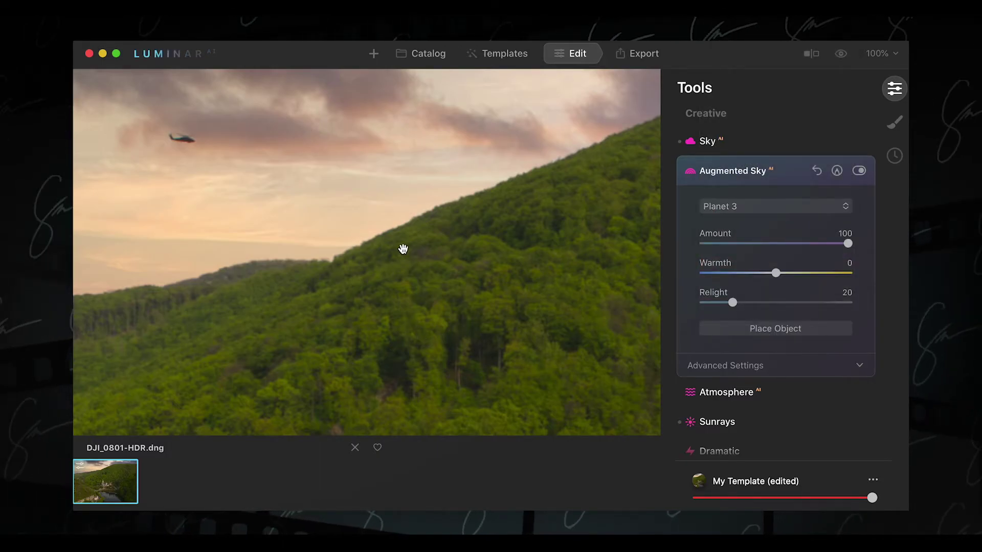
left_click(402, 249)
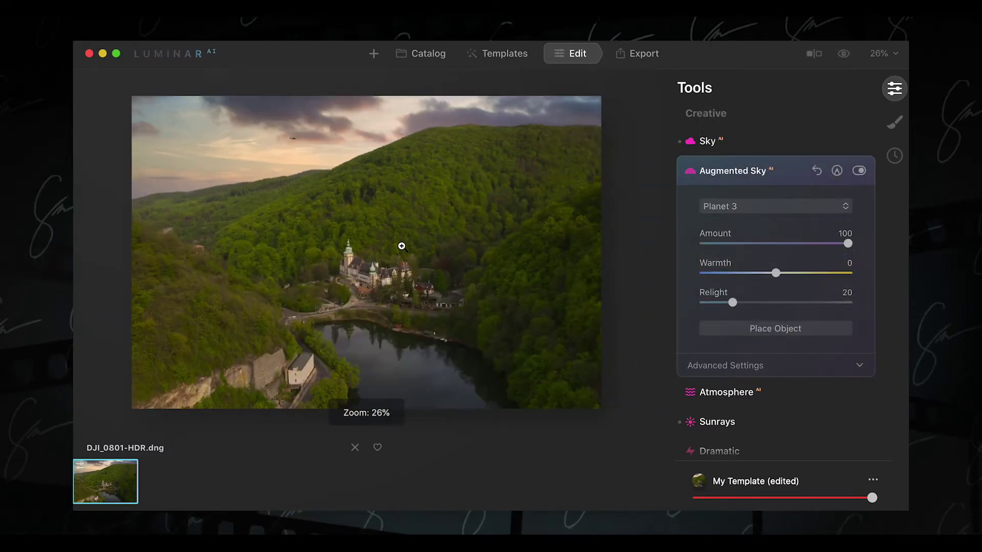
left_click(756, 209)
left_click(741, 238)
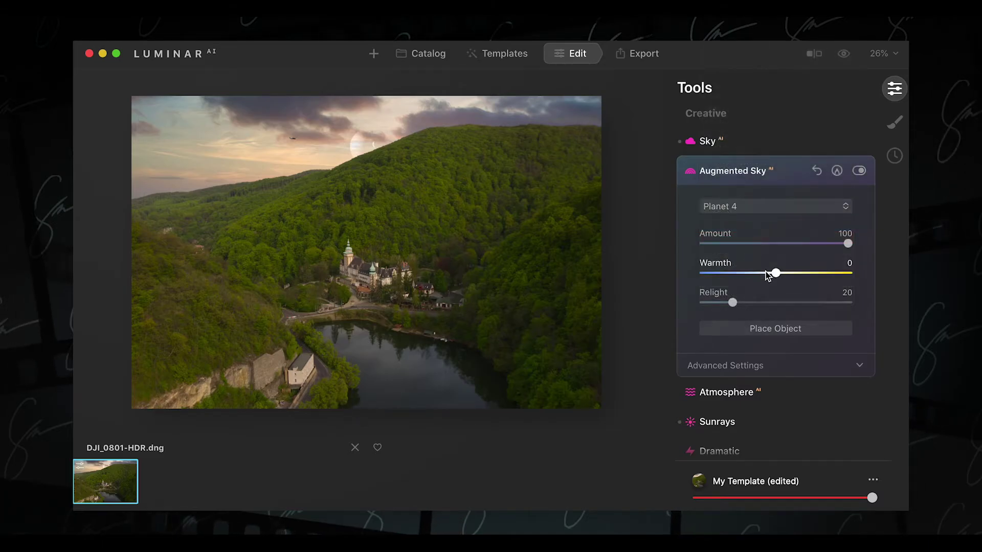
Step: Move the planet to the upper-left sky and inspect it at 100% zoom
left_click(754, 338)
left_click_drag(372, 147, 200, 128)
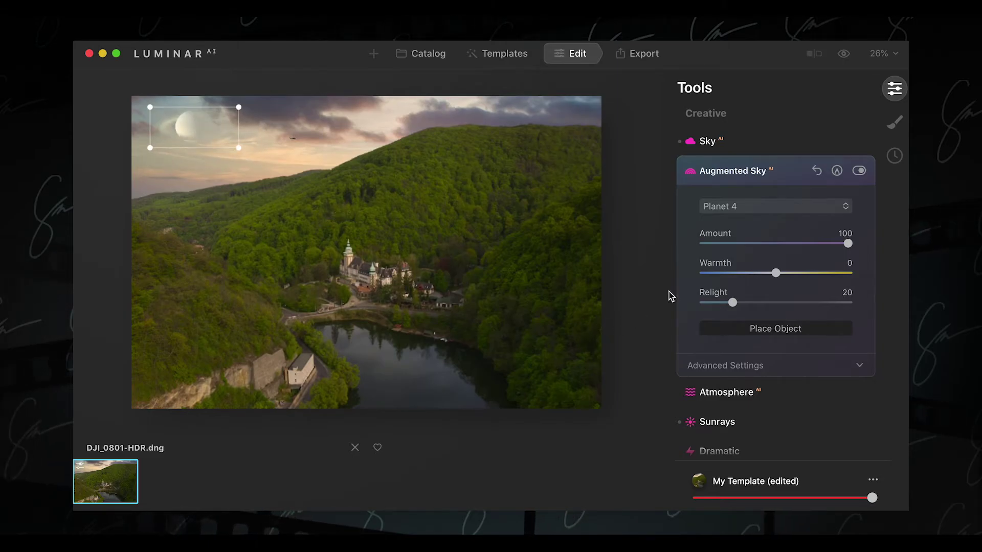
left_click(744, 331)
double_click(192, 124)
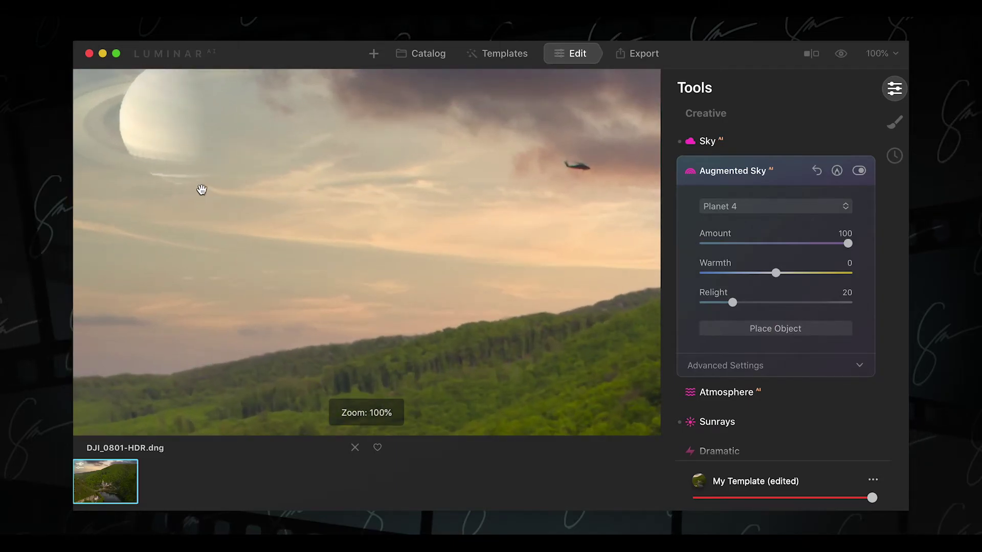
double_click(317, 243)
double_click(353, 263)
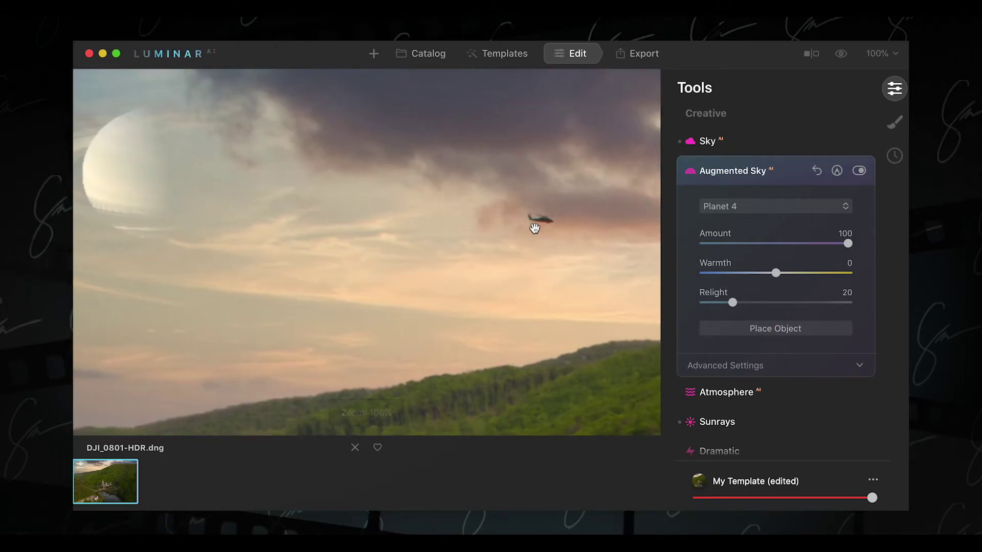
double_click(534, 228)
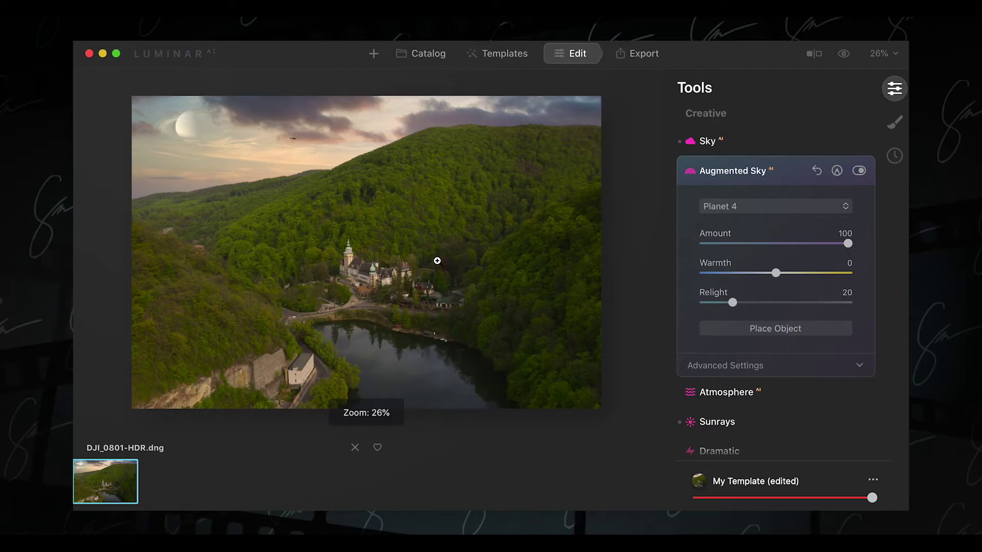
Step: Re-place the planet just above the central hilltop and check the lake at full size
left_click(782, 329)
mouse_move(200, 132)
left_mouse_down()
mouse_move(364, 153)
mouse_move(372, 139)
left_mouse_up()
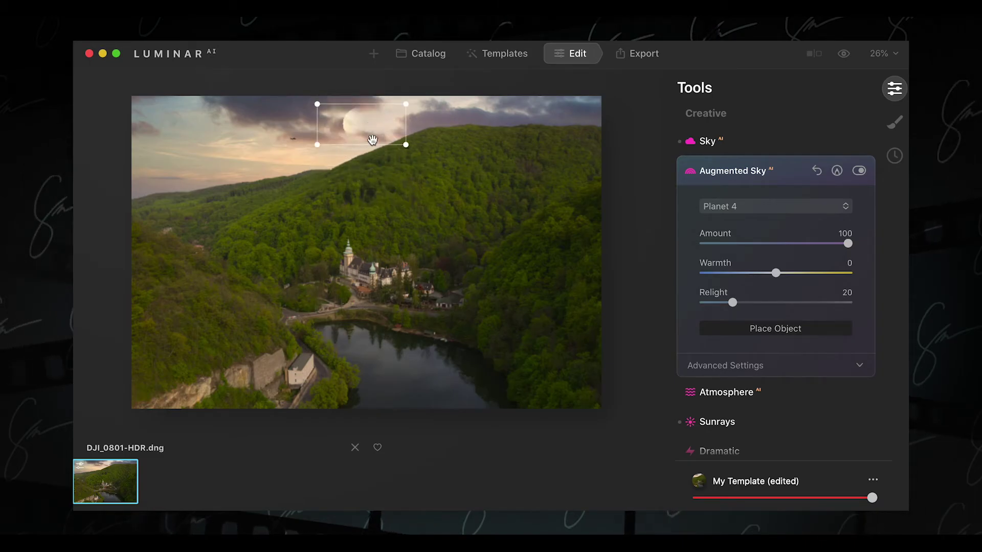
left_click(786, 333)
double_click(364, 350)
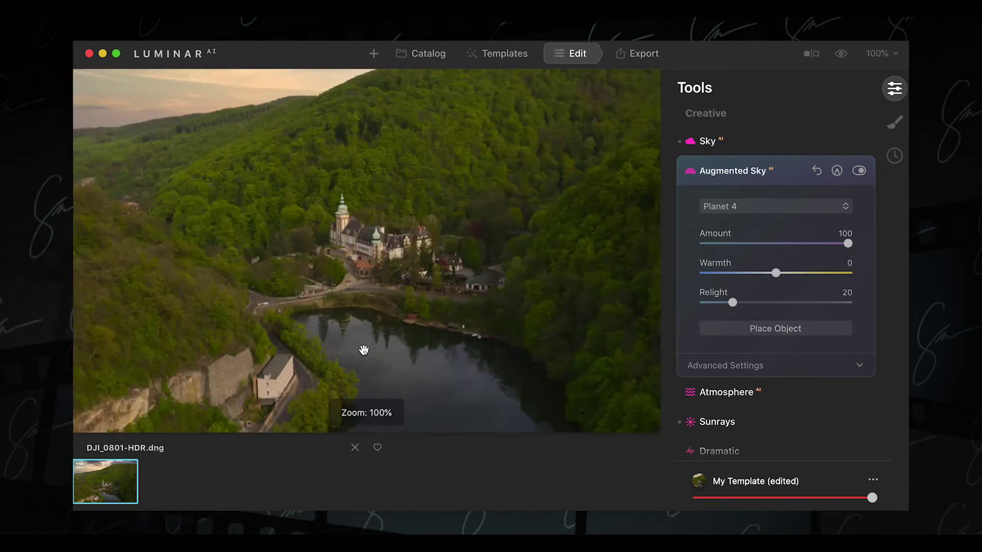
left_click_drag(410, 426, 357, 160)
double_click(361, 192)
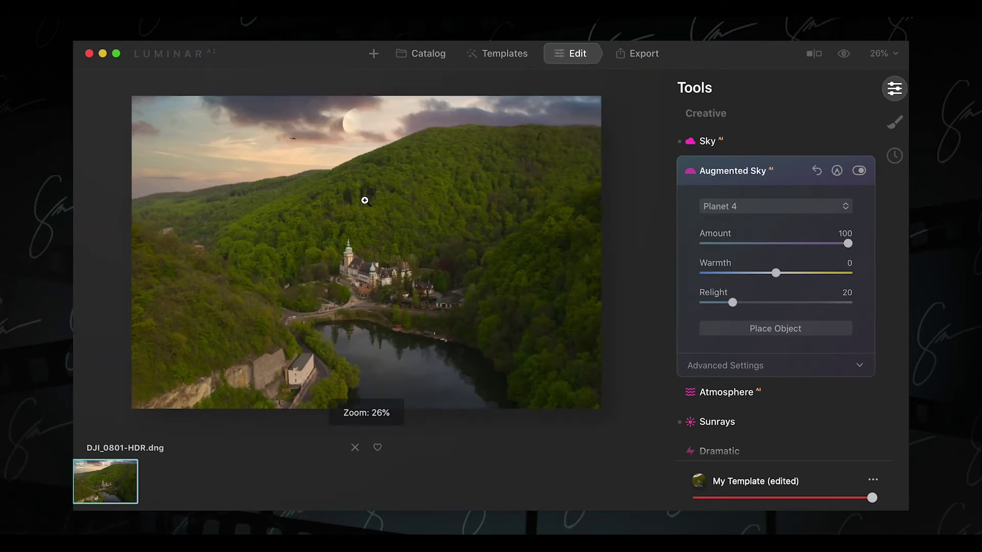
left_click(749, 206)
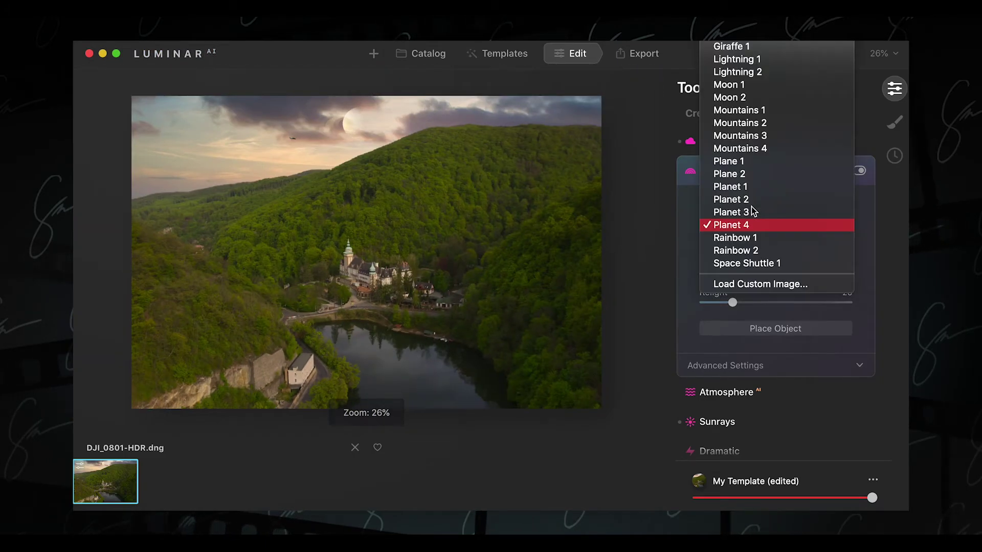
Step: Try Rainbow 2, then place Space Shuttle 1 in the upper-left sky
left_click(749, 250)
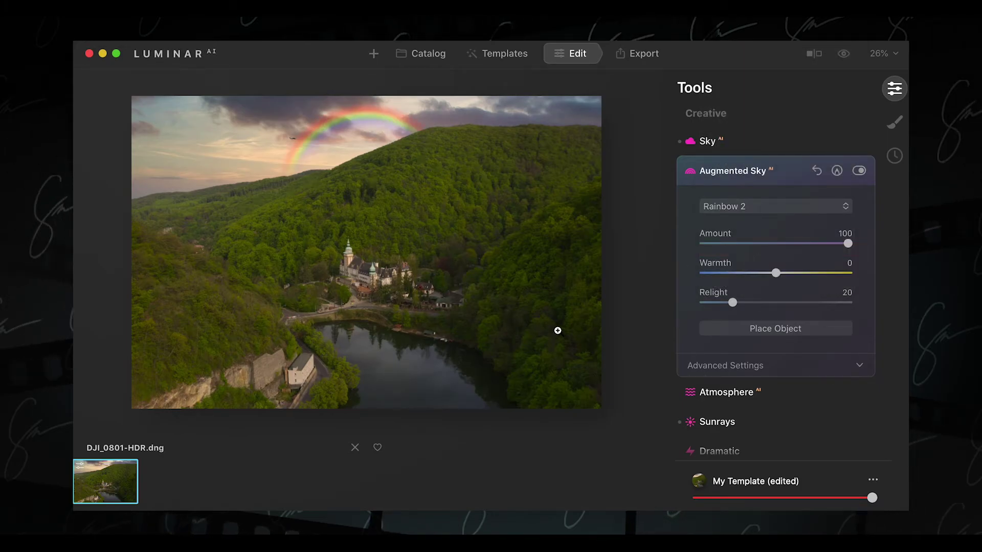
left_click(758, 207)
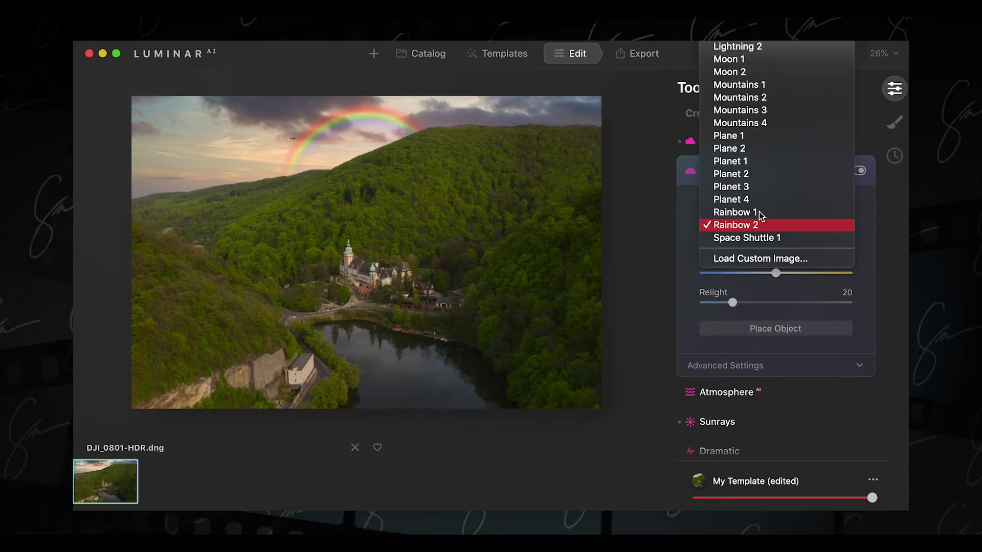
left_click(757, 239)
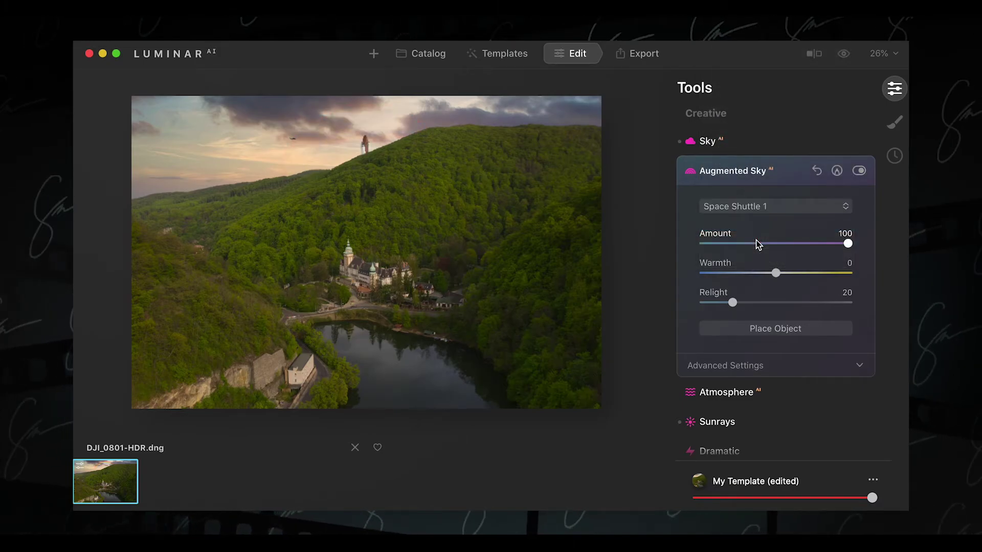
left_click(726, 328)
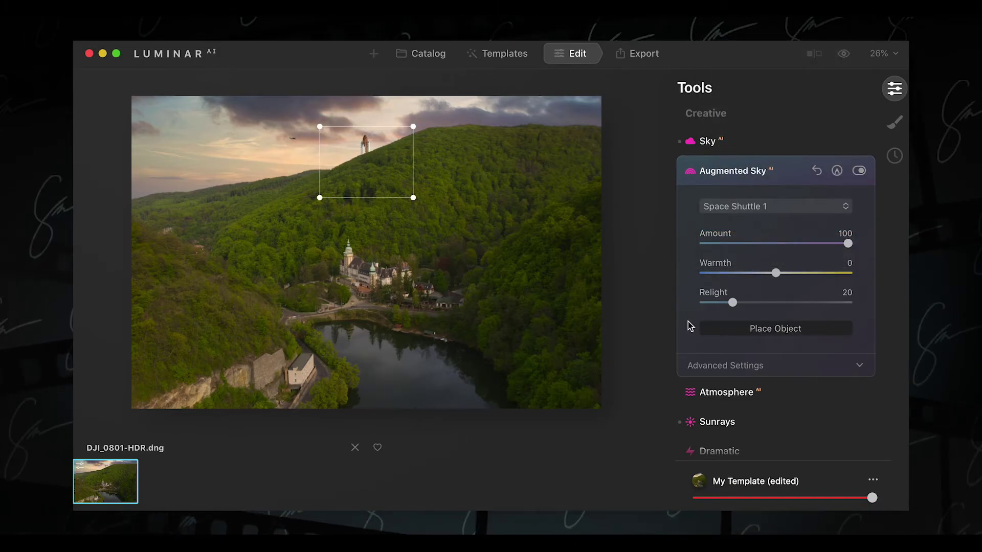
mouse_move(364, 167)
left_mouse_down()
mouse_move(202, 170)
mouse_move(221, 189)
left_mouse_up()
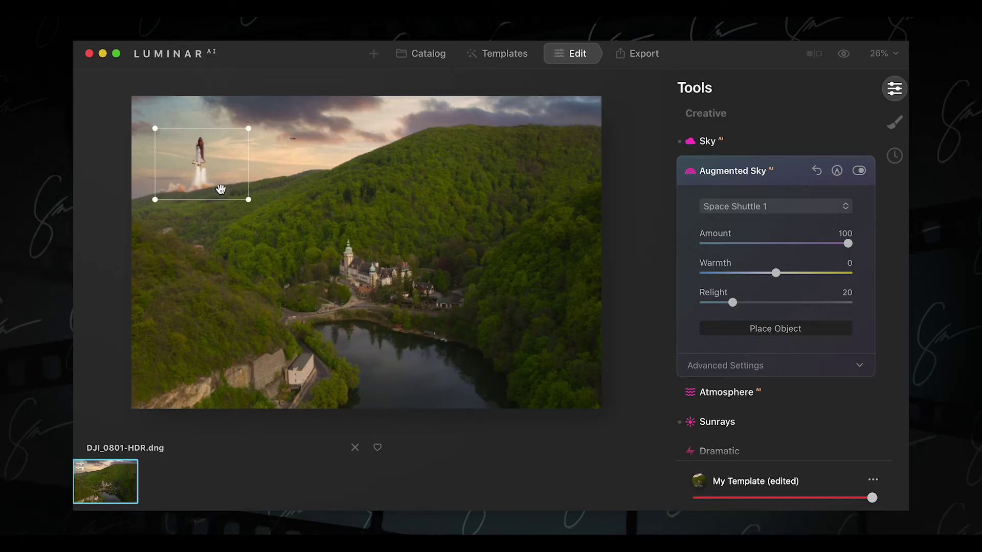
left_click(778, 333)
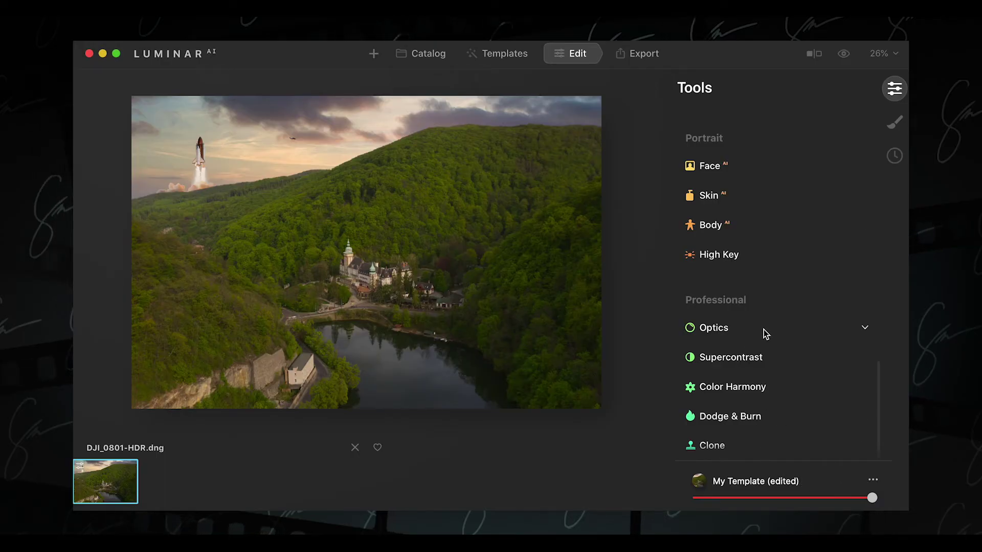
scroll(758, 331, "up", 10)
scroll(759, 332, "up", 2)
scroll(759, 331, "up", 4)
scroll(758, 331, "up", 5)
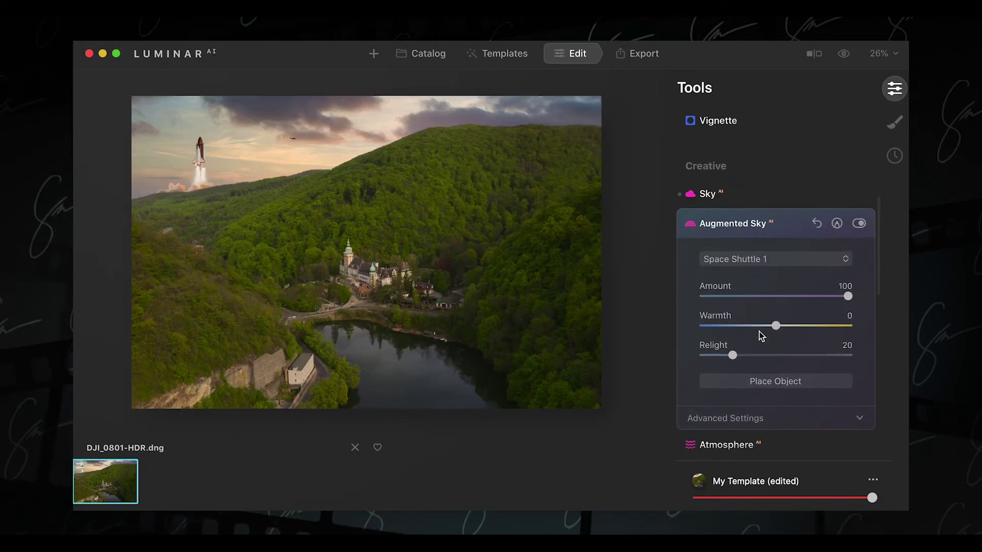
scroll(759, 331, "up", 1)
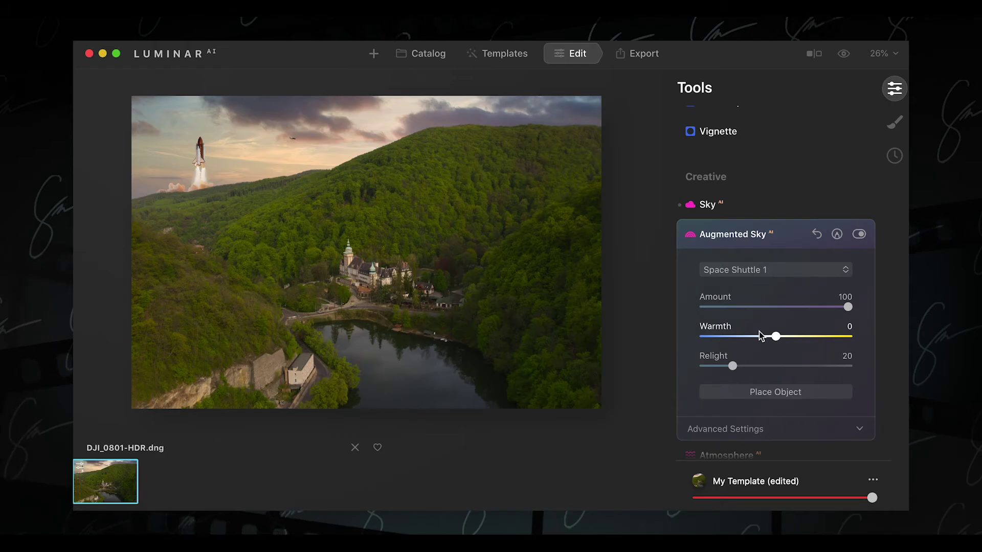